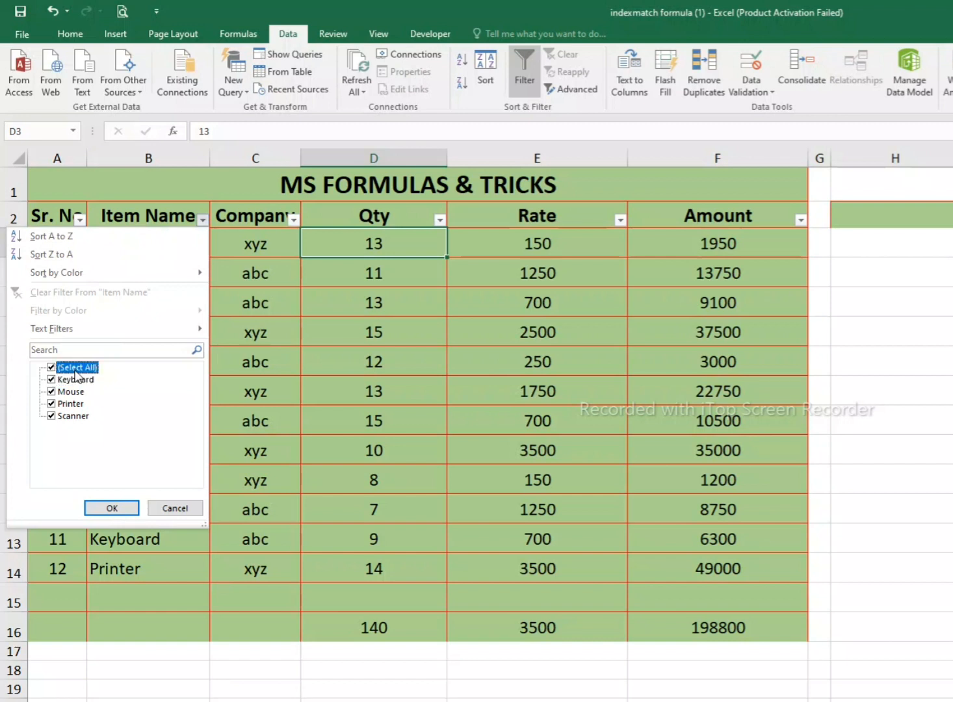
- Filter the Item Name column to show only Scanner and check the blank and totals rows beneath the results
left_click(75, 368)
left_click(71, 416)
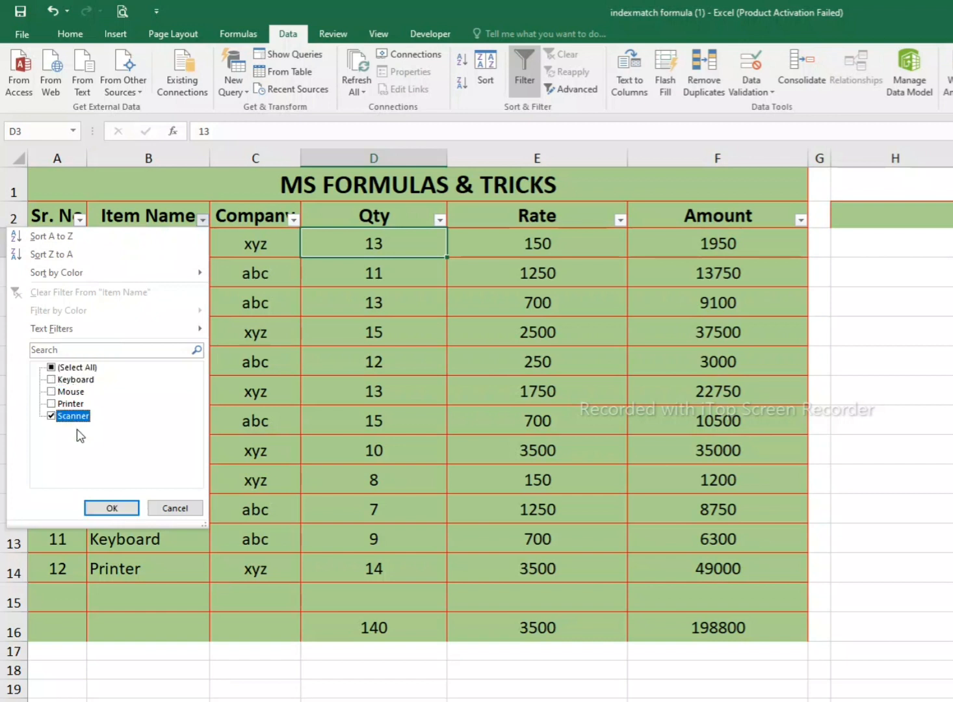
left_click(111, 508)
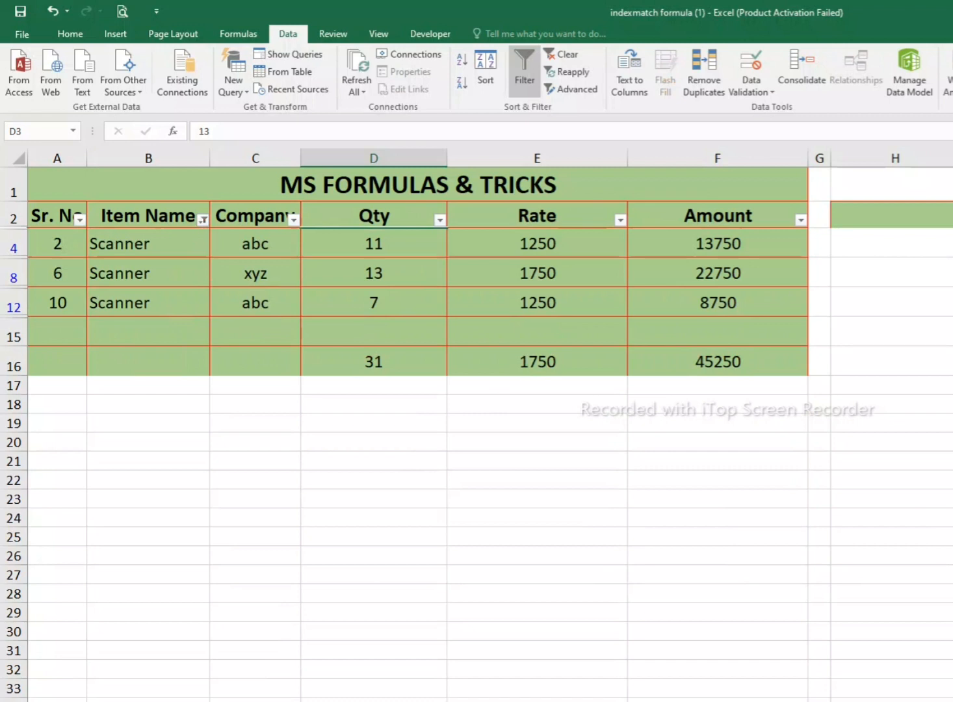
left_click(718, 331)
left_click(537, 332)
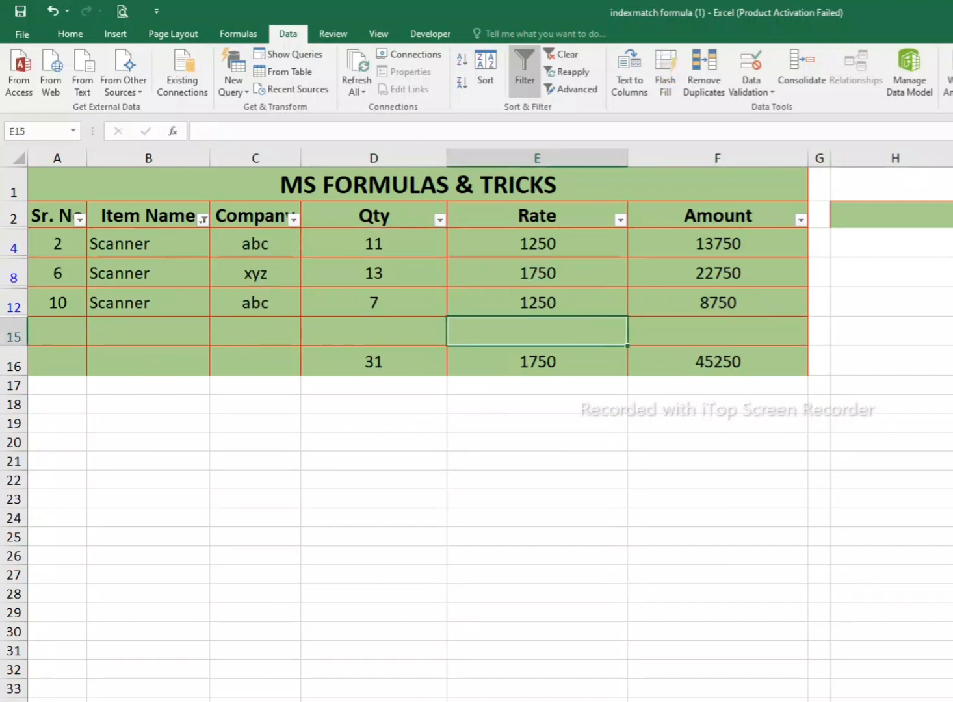
left_click(374, 361)
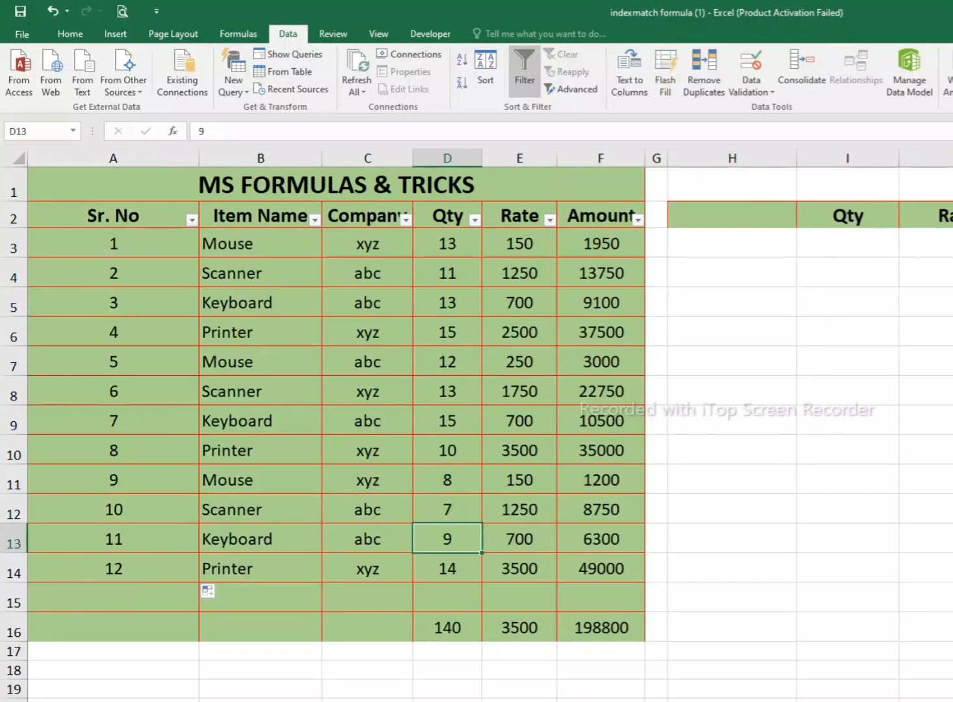
- Filter the Item Name column to show only Mouse and inspect the serial numbers of the filtered rows
left_click(113, 361)
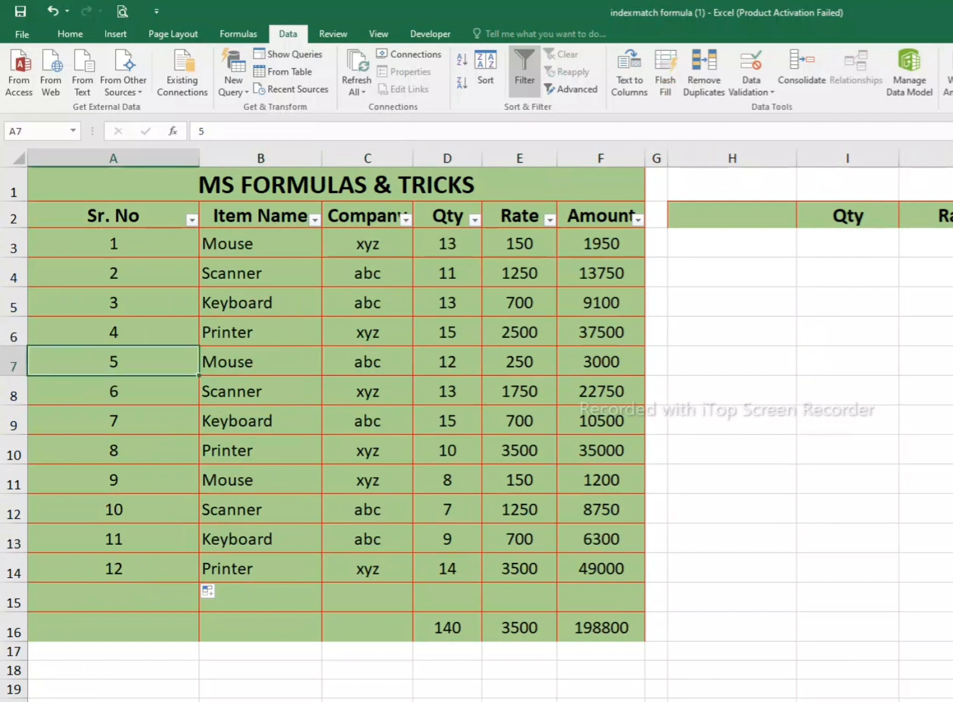
left_click(260, 244)
left_click(315, 220)
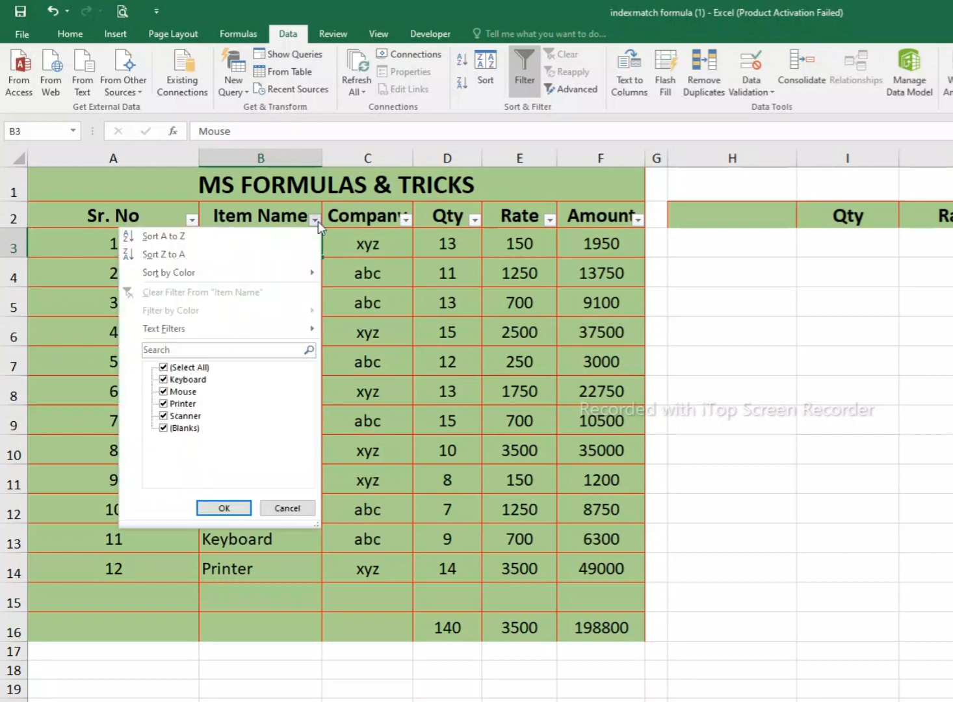
left_click(190, 368)
left_click(183, 392)
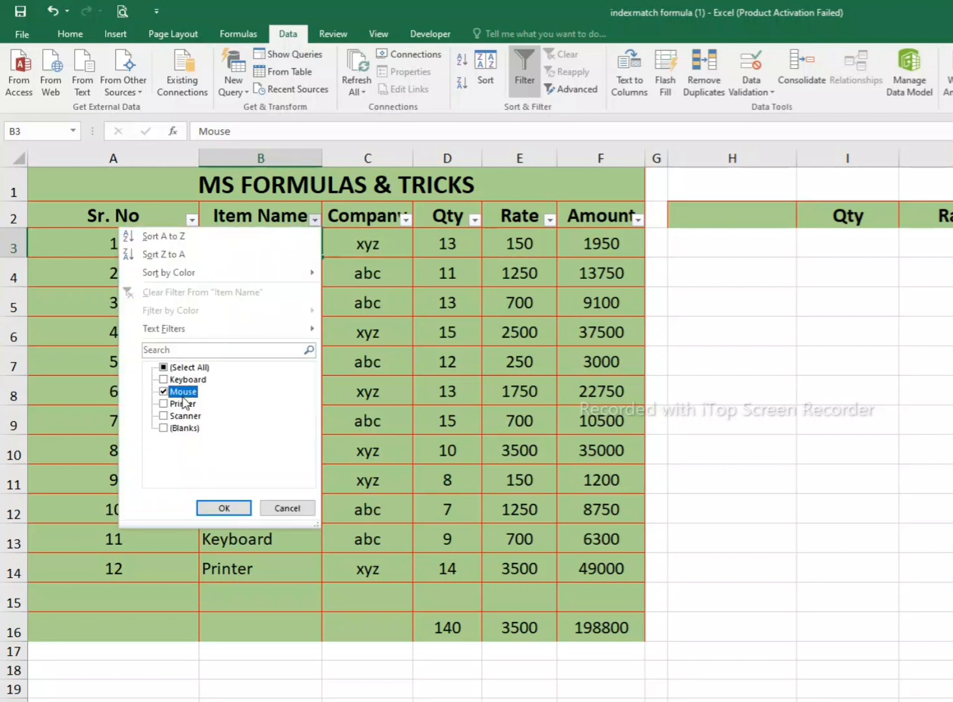
left_click(224, 510)
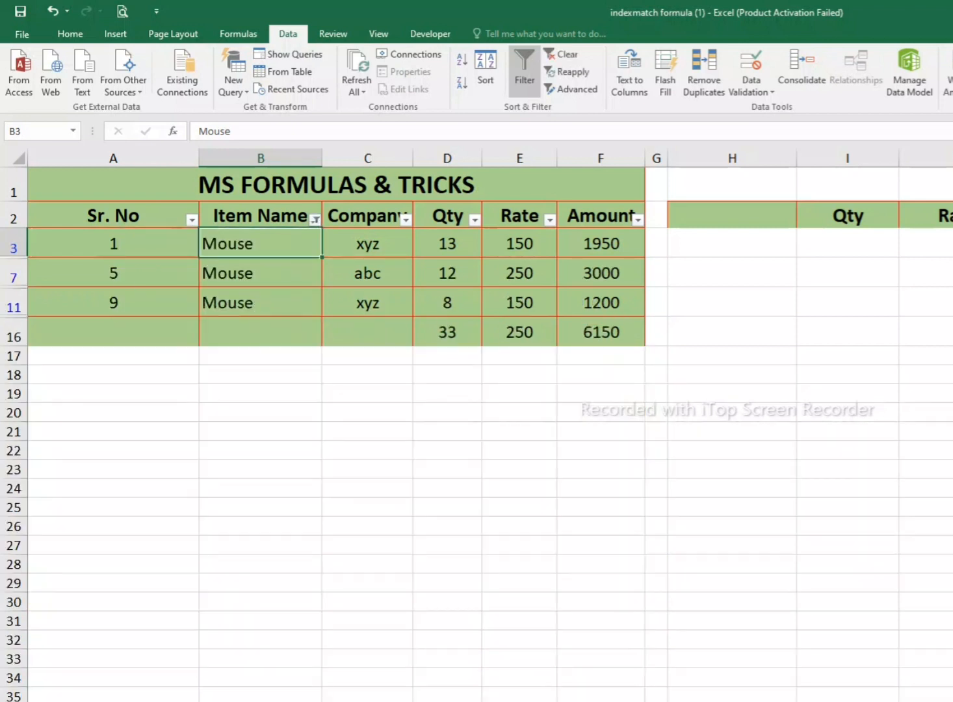
left_click_drag(113, 244, 113, 303)
left_click(113, 243)
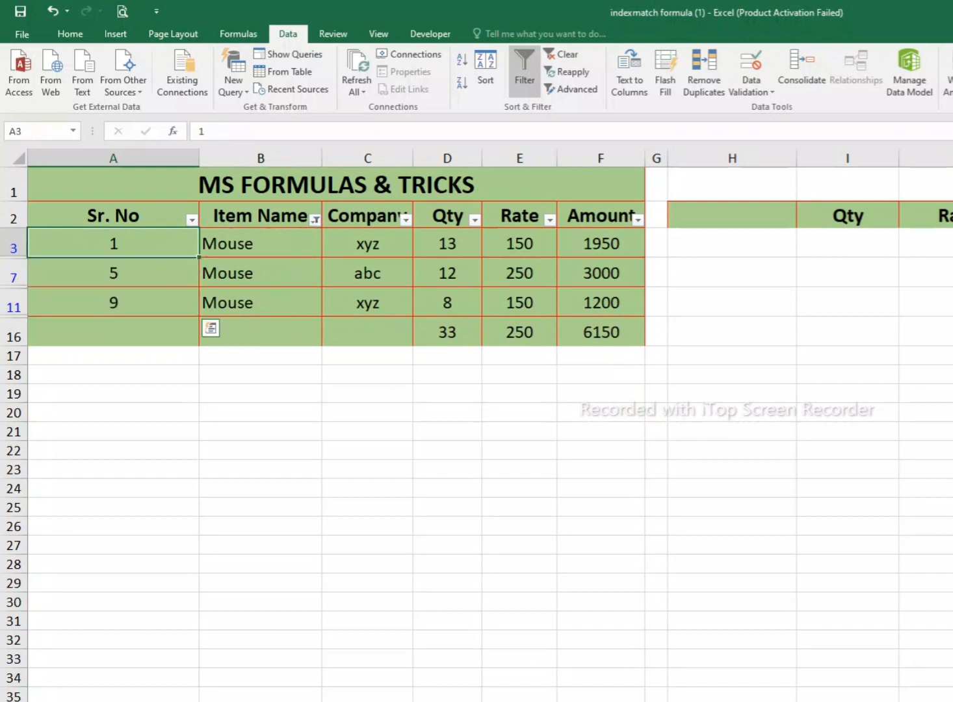
left_click_drag(113, 243, 114, 303)
left_click(114, 244)
left_click(113, 274)
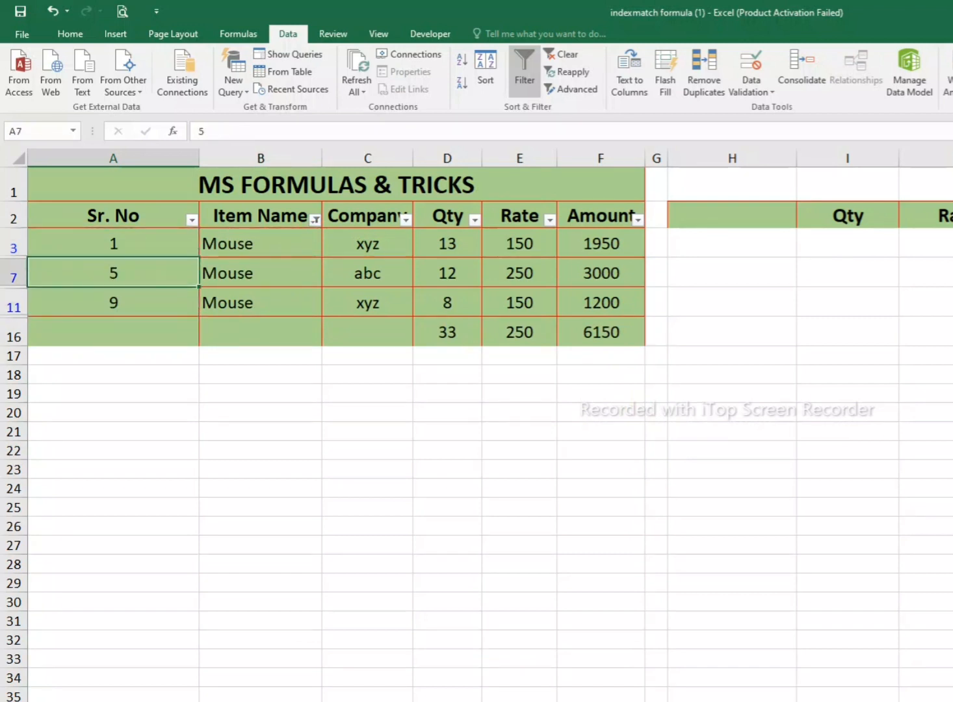
left_click(113, 304)
- Reselect all items in the Item Name filter to restore the full list
left_click(316, 220)
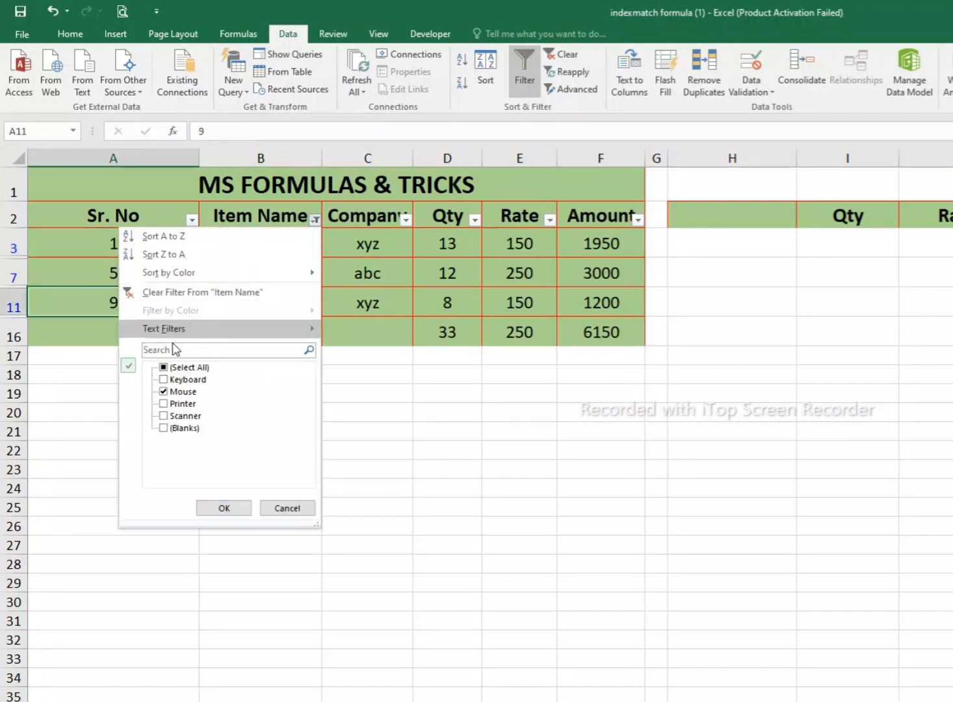
left_click(163, 367)
left_click(224, 508)
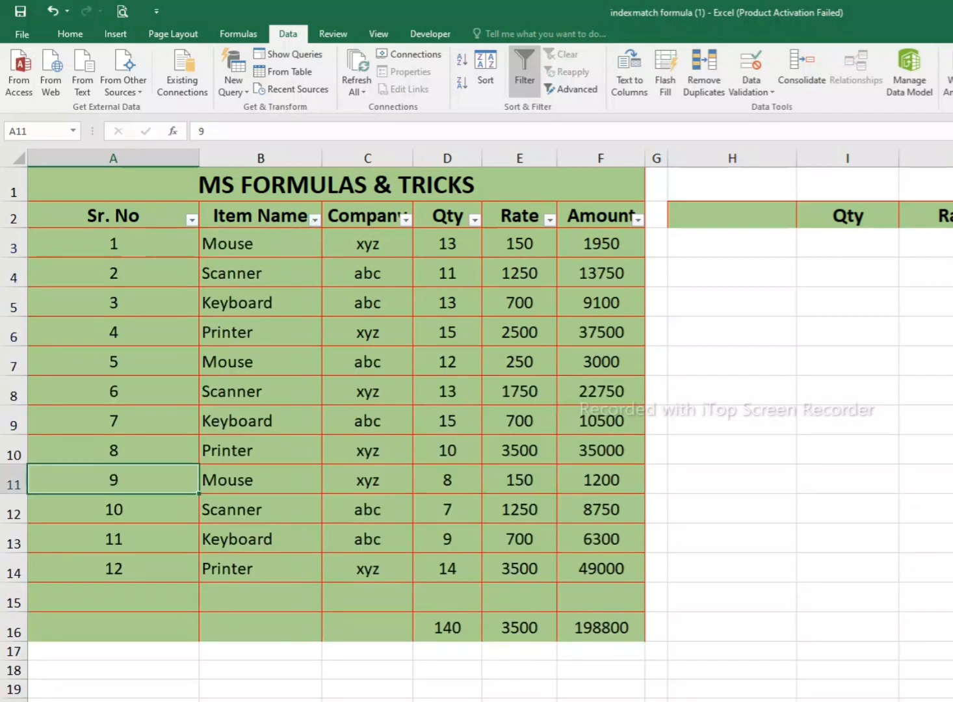
- Filter the Item Name column to show only Scanner and inspect the serial numbers of the filtered rows
left_click(315, 220)
left_click(185, 368)
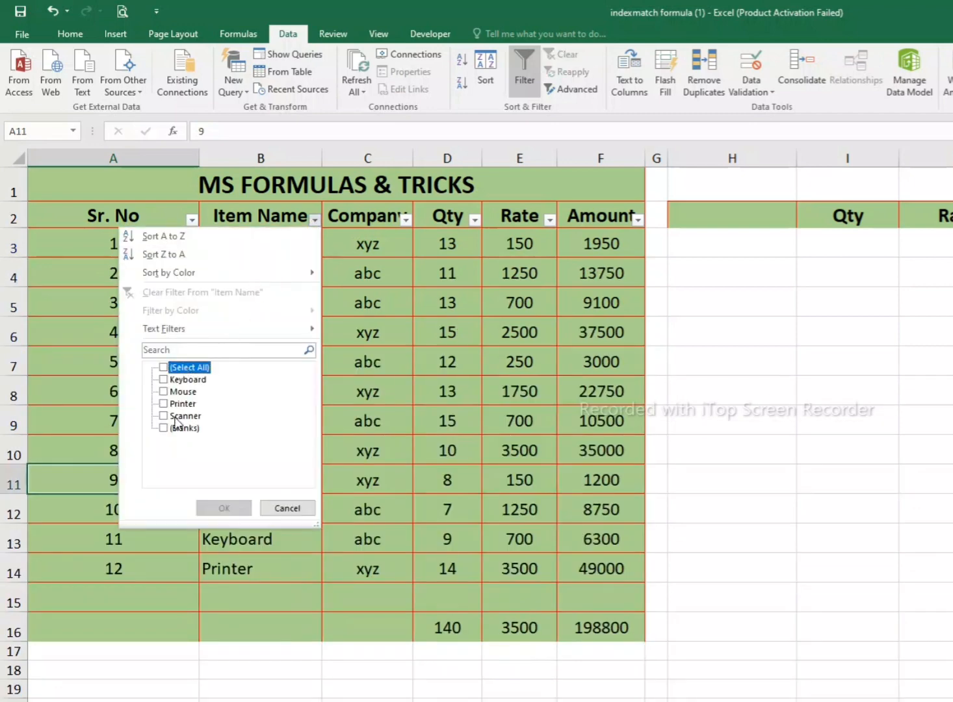
left_click(179, 418)
left_click(223, 510)
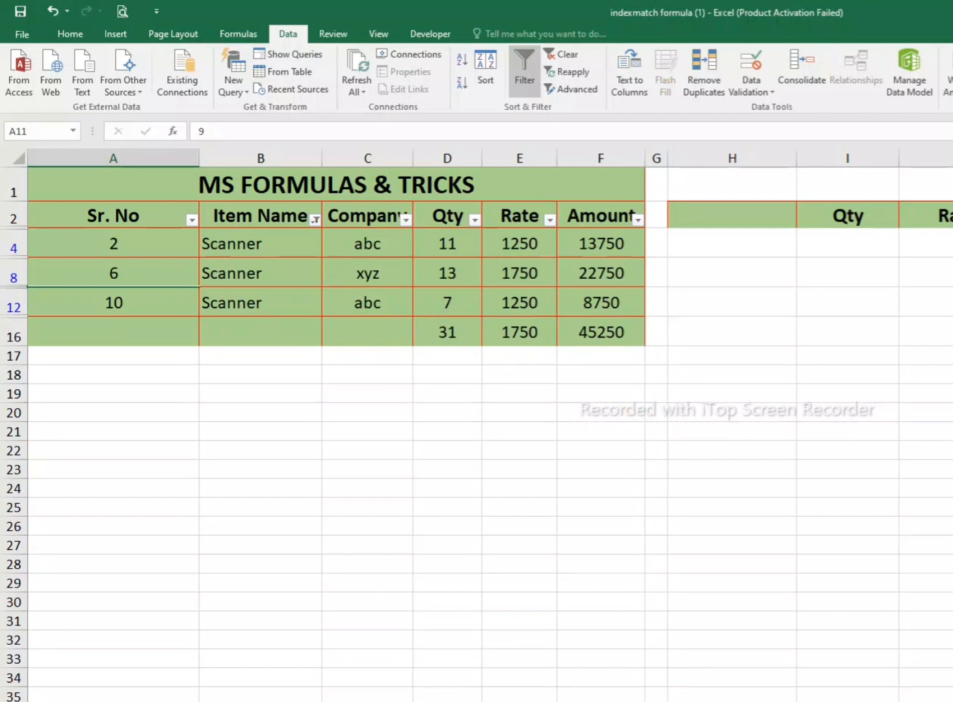
left_click_drag(113, 244, 113, 305)
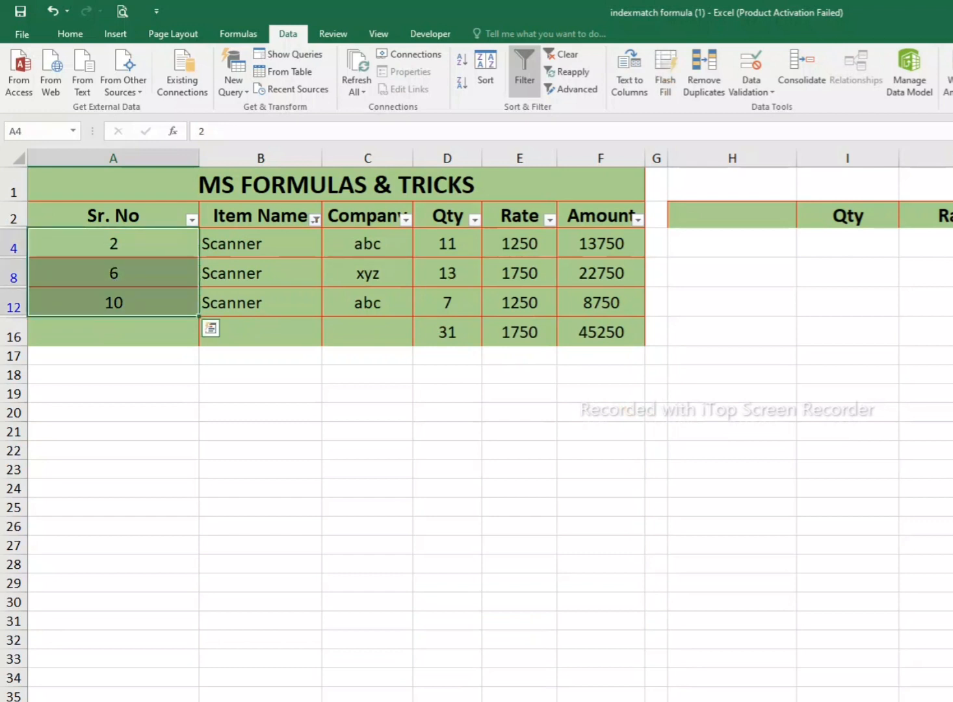
left_click(113, 244)
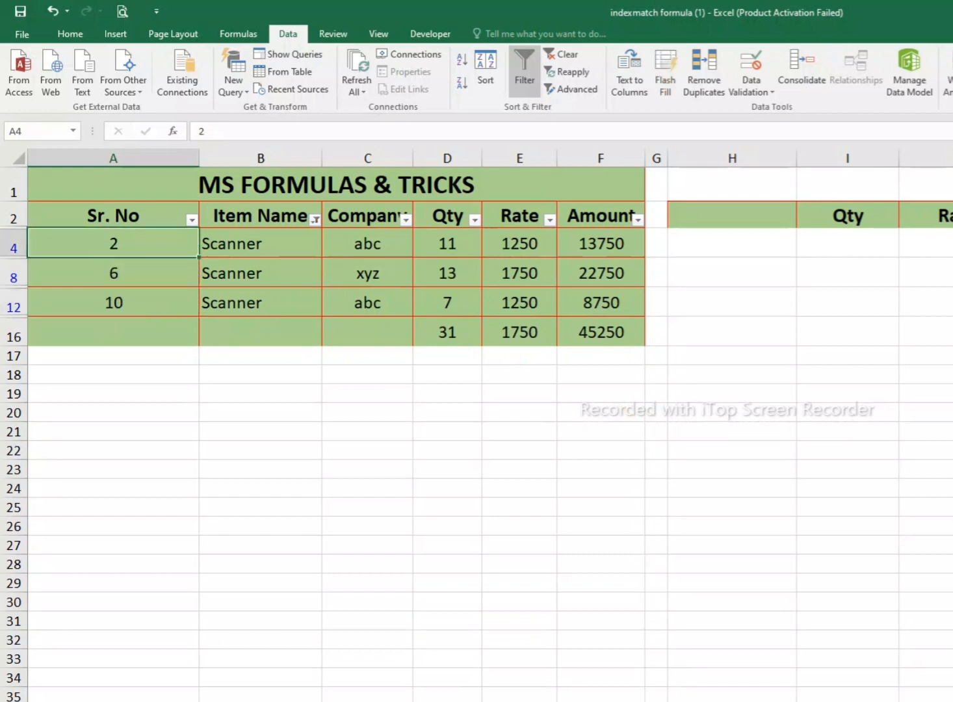
left_click(114, 275)
left_click(114, 304)
left_click_drag(113, 245, 113, 303)
- Show every item in the Item Name column again by reselecting all filter values
left_click(315, 220)
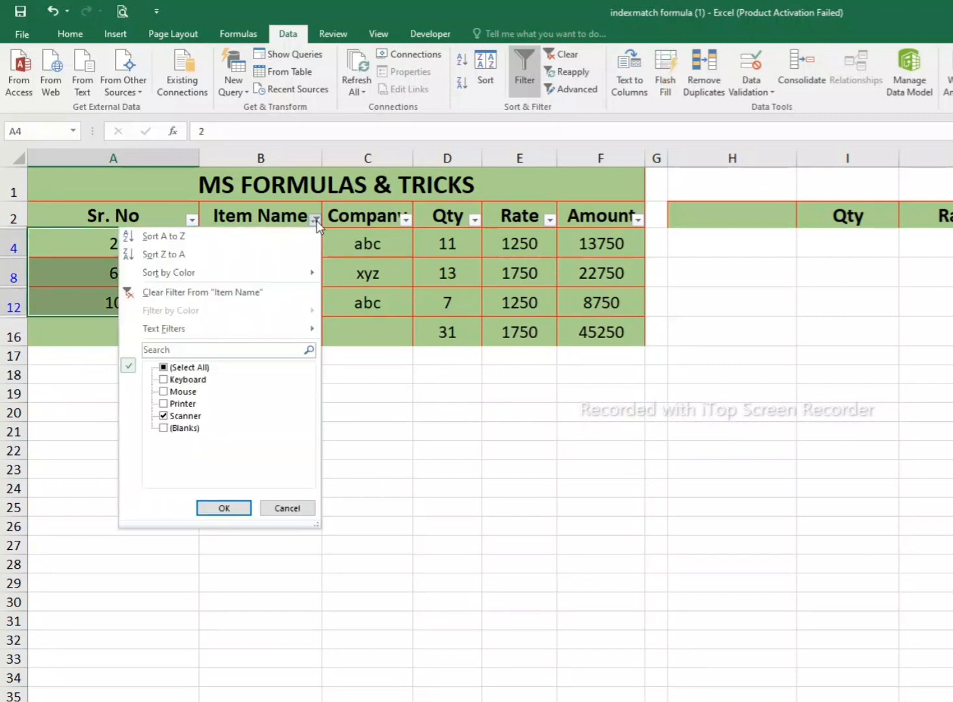
left_click(193, 368)
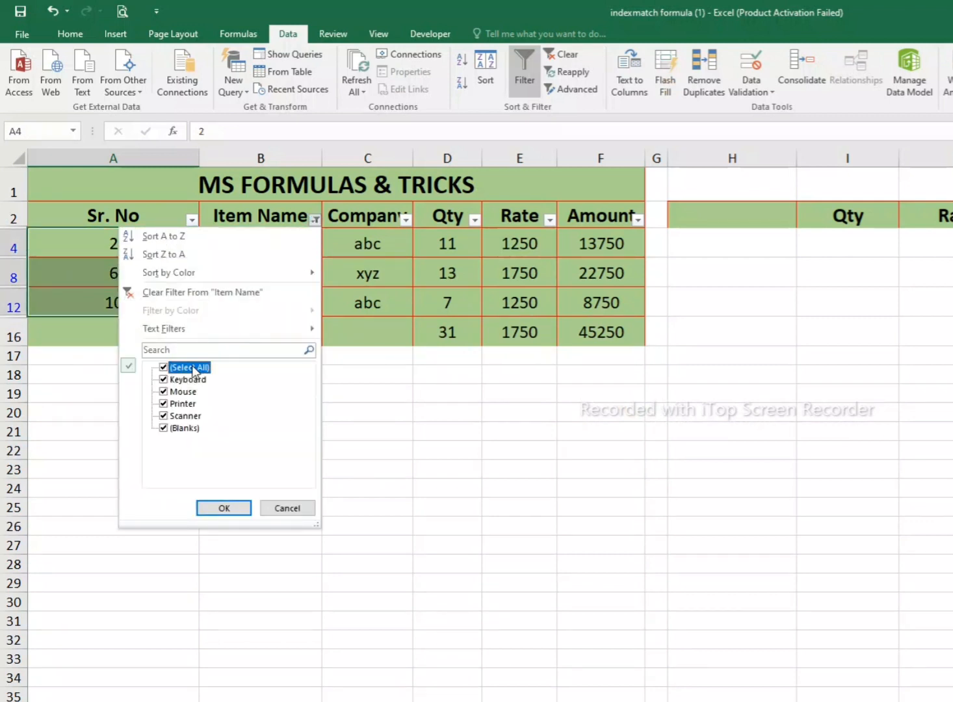
left_click(239, 511)
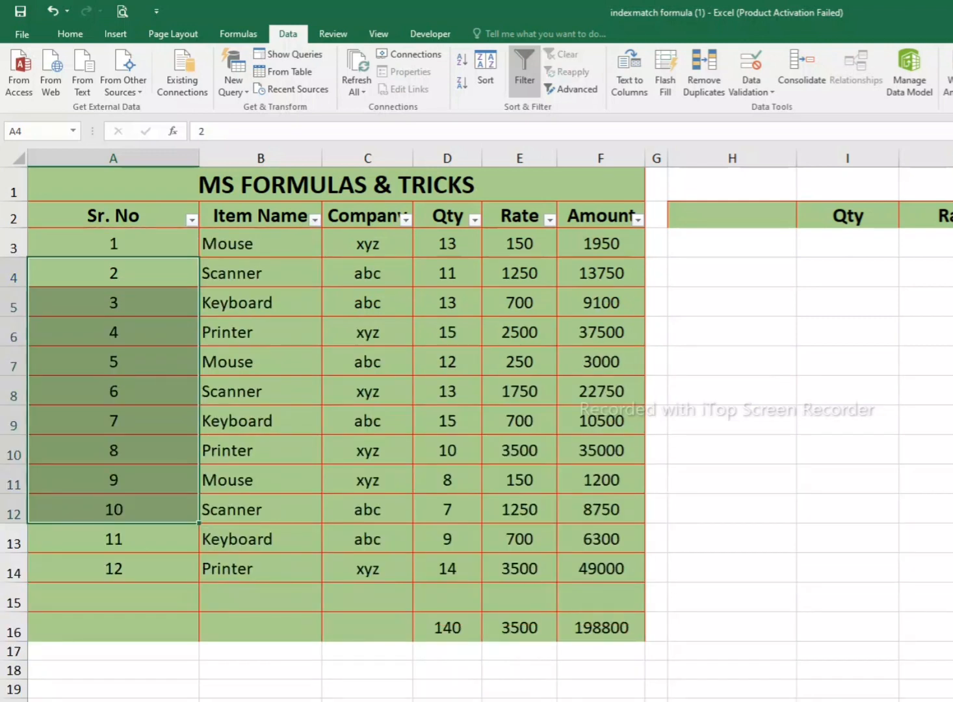
- Delete all serial numbers from the Sr. No column, cells A3 to A14
left_click(114, 245)
left_click_drag(113, 273, 113, 569)
key("Delete")
left_click(113, 244)
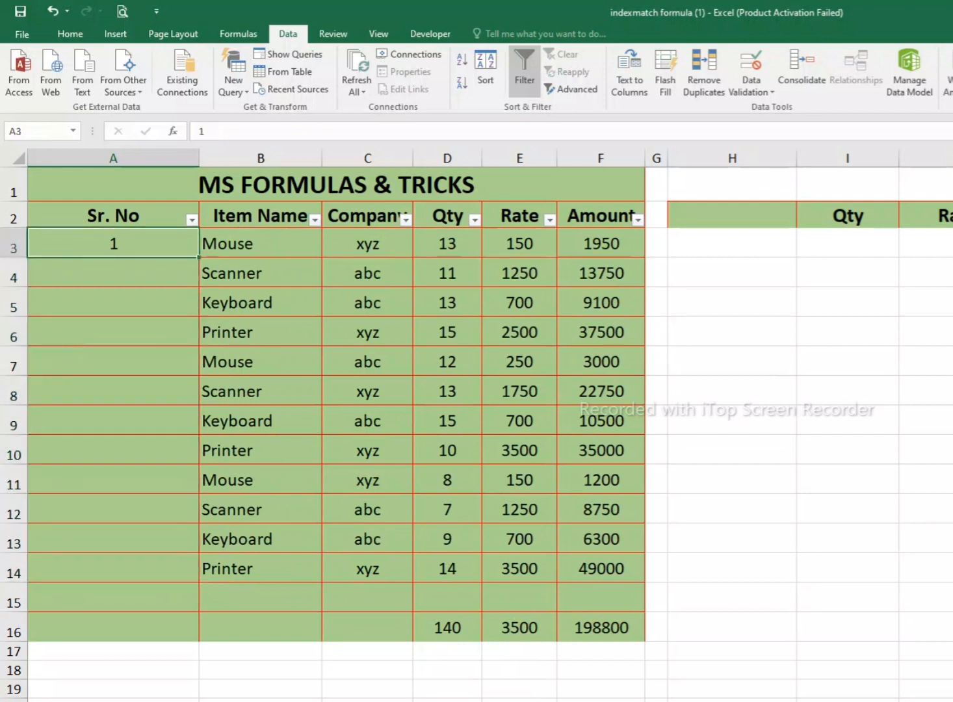
key("Delete")
left_click(113, 304)
- Left-align cell A3 and write the formula =SUBTOTAL(3,B3:B3) in it
left_click(114, 244)
left_click(70, 34)
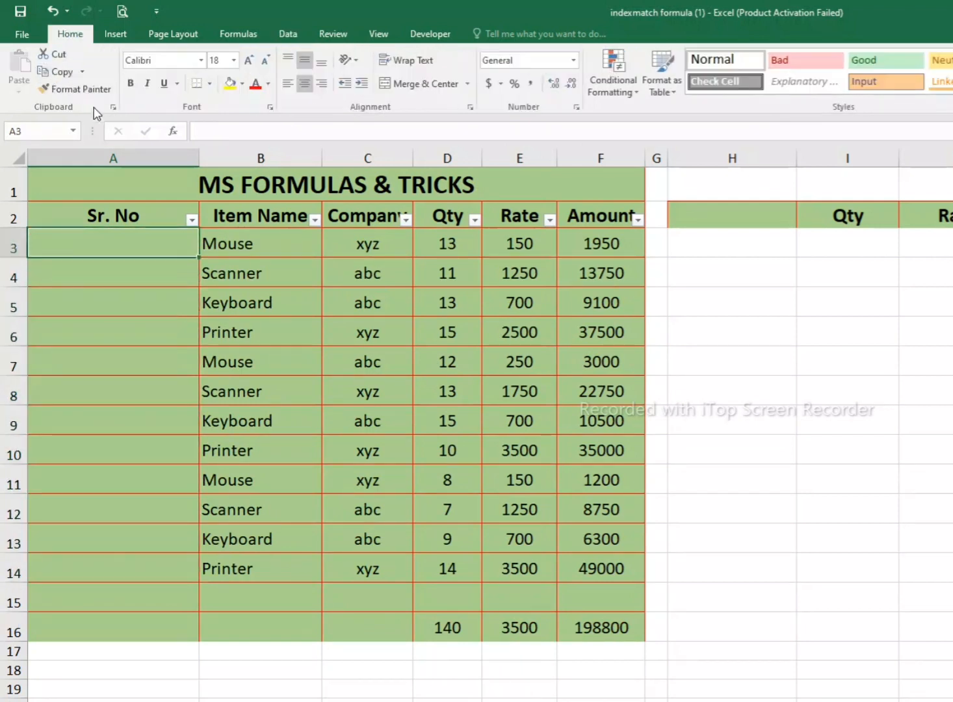
left_click(289, 83)
type("=")
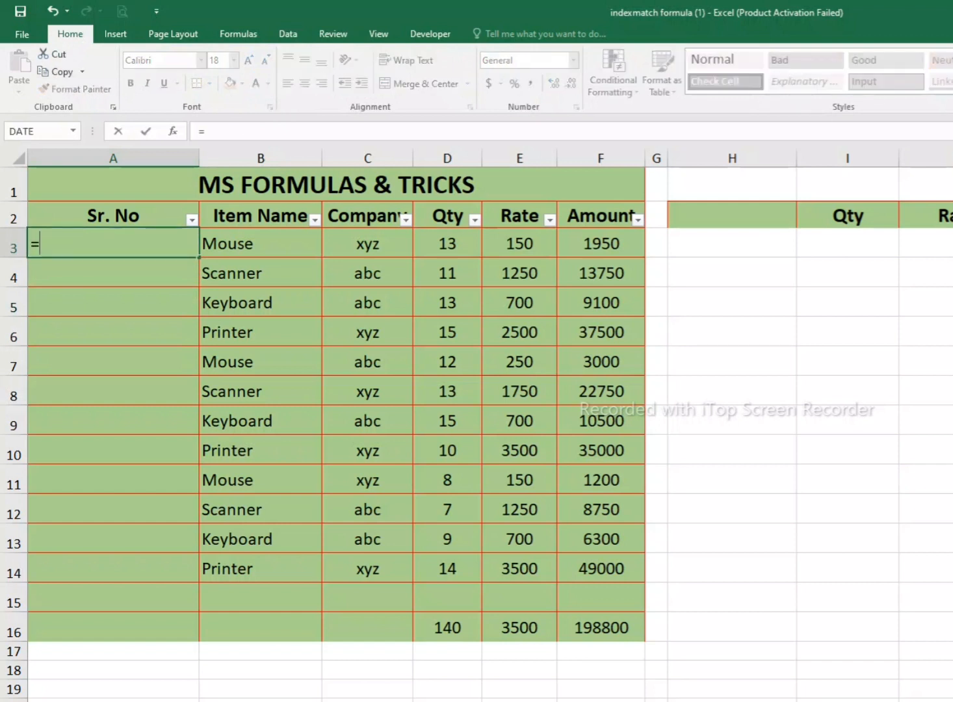
type("SUBTOT")
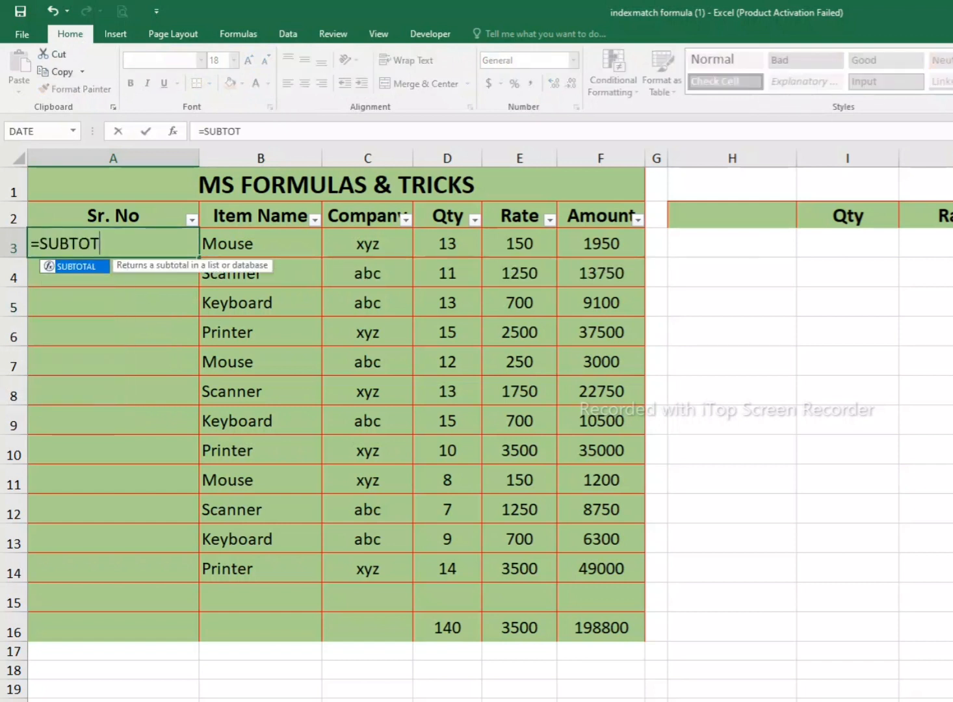
type("AL(")
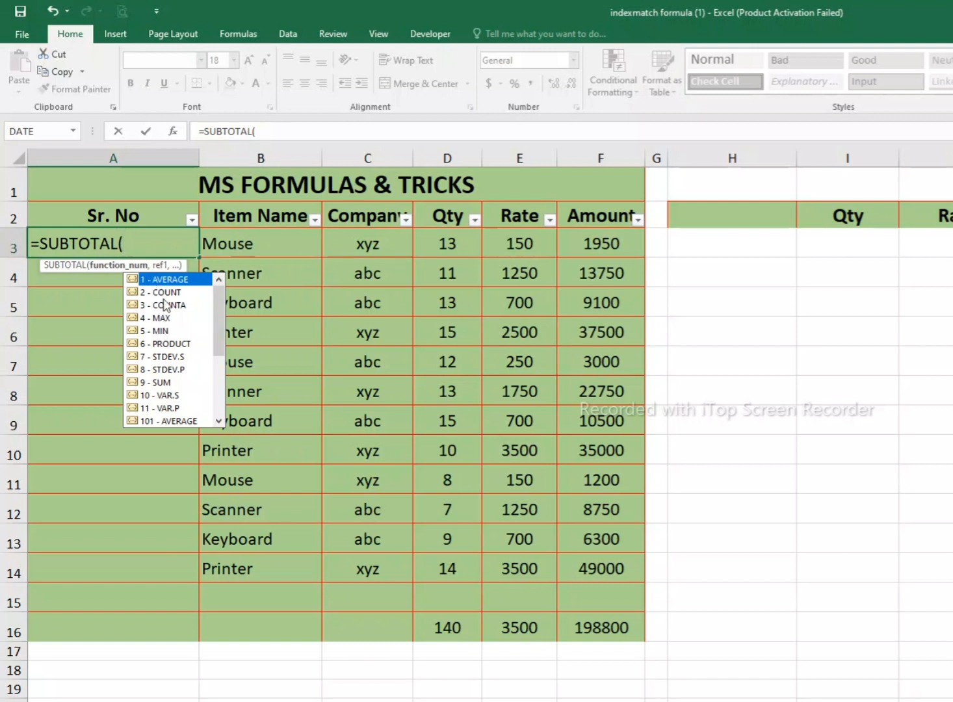
type("3")
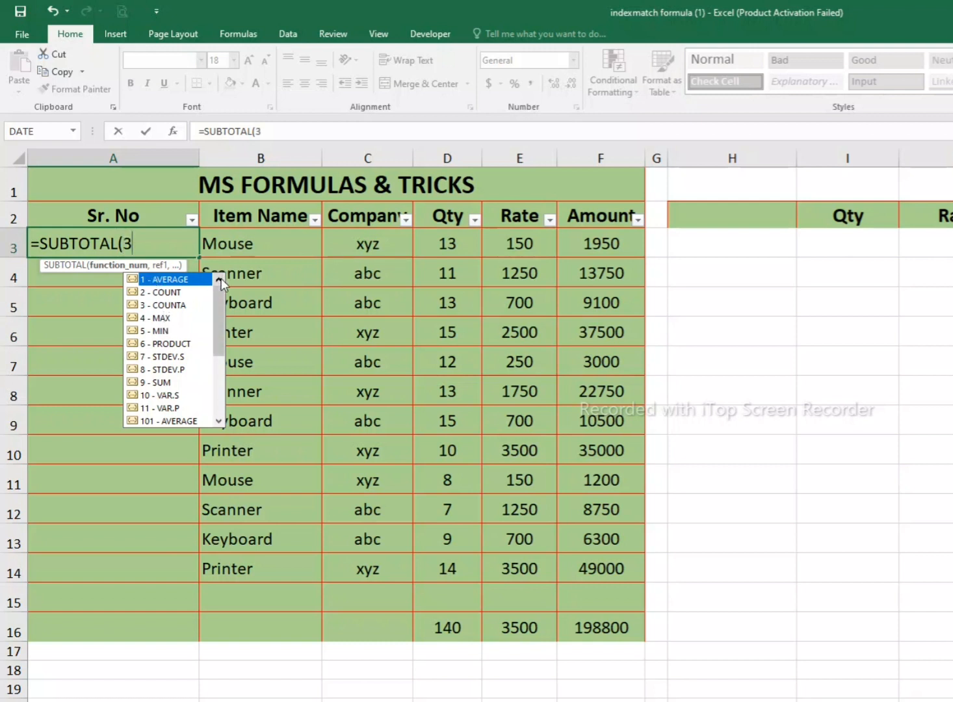
type(",")
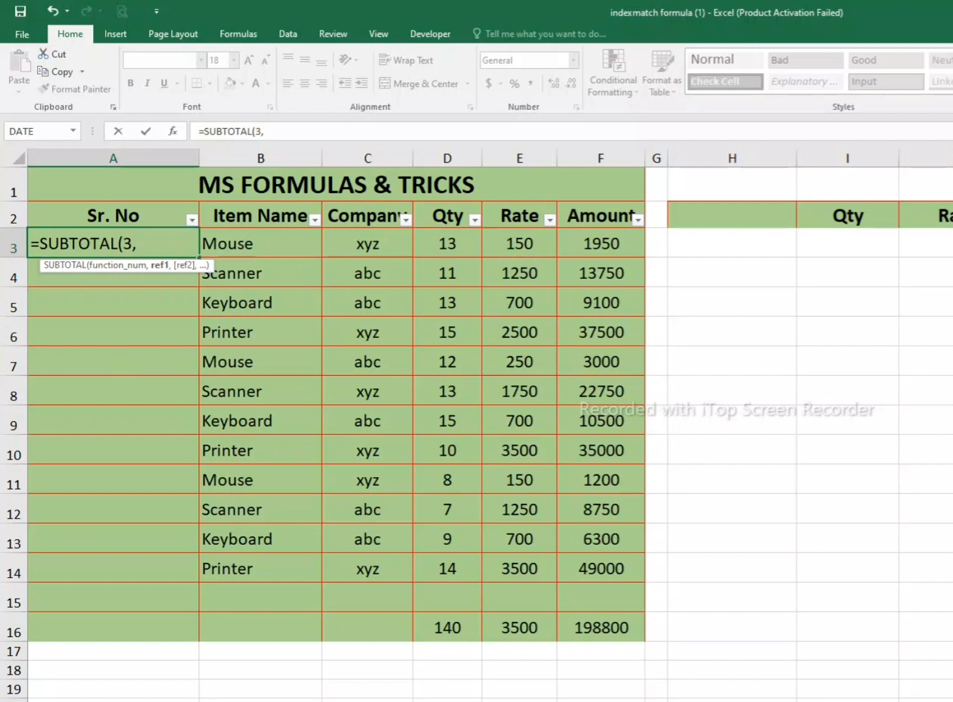
key("Right")
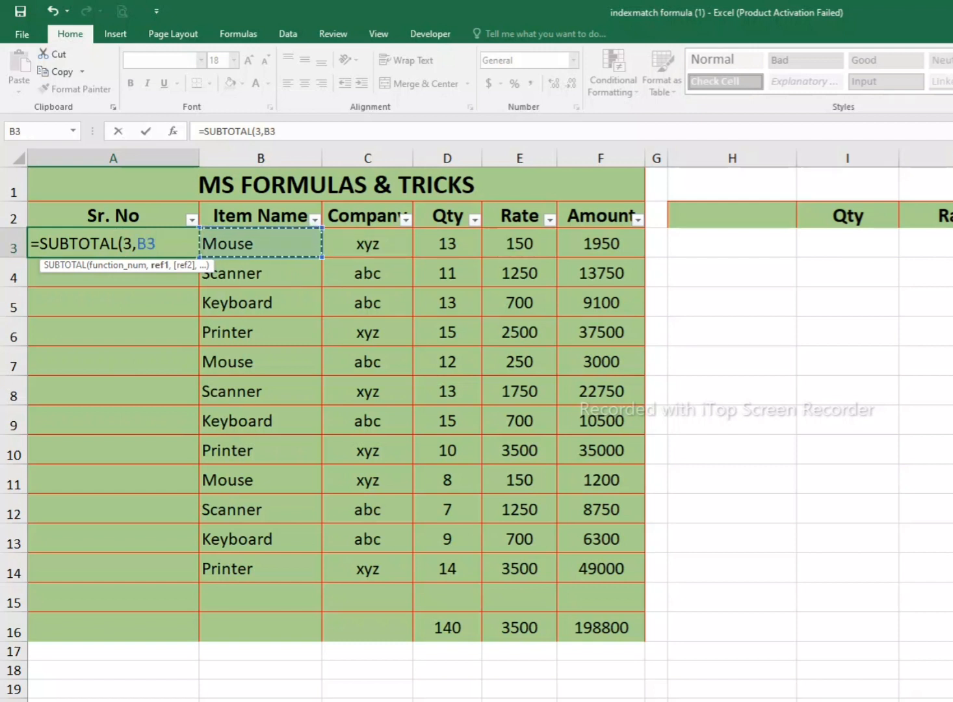
type(":B3)")
- Make the range's first reference absolute in the A3 formula so it reads =SUBTOTAL(3,$B$3:B3), and enter it
key("F2")
left_click(147, 243)
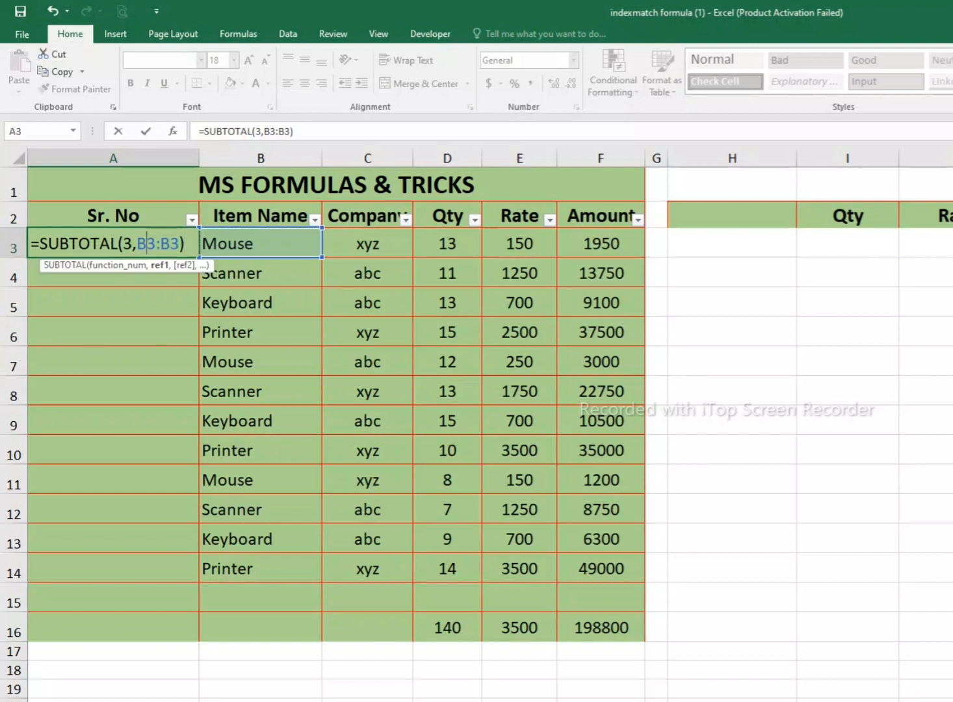
key("F4")
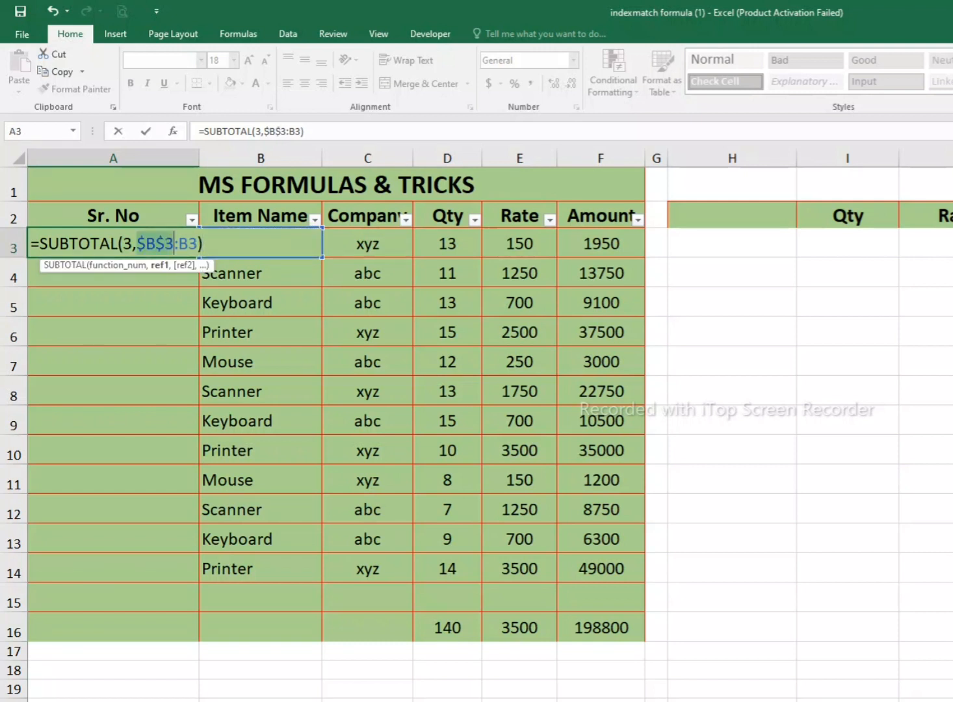
key("Return")
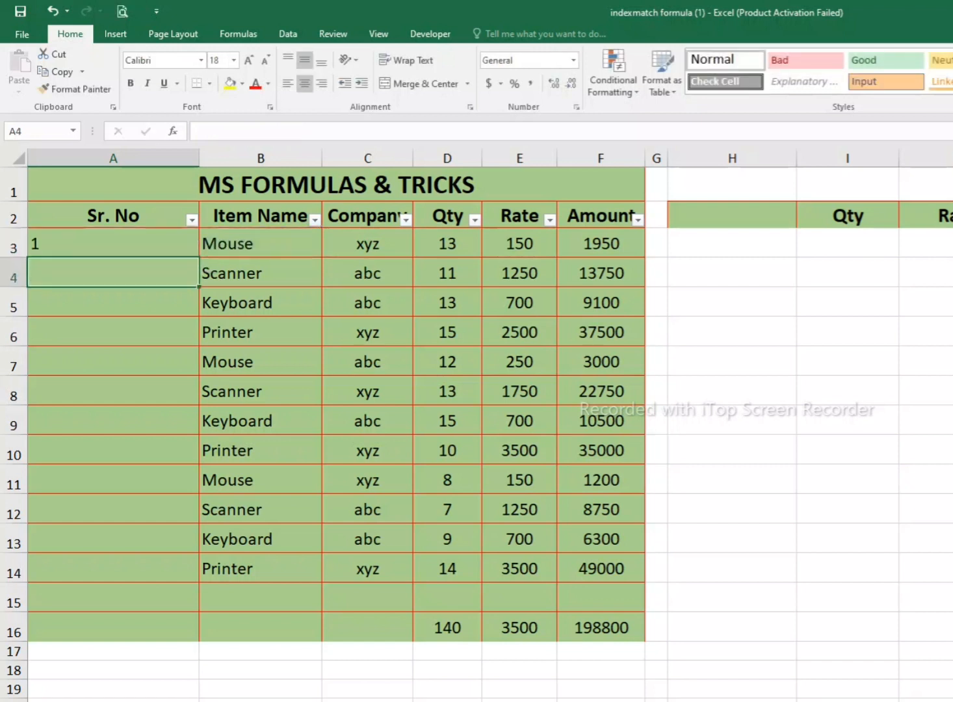
- Center cell A3, fill its SUBTOTAL formula down to A15, and check the copied formulas in the Sr. No column
key("Up")
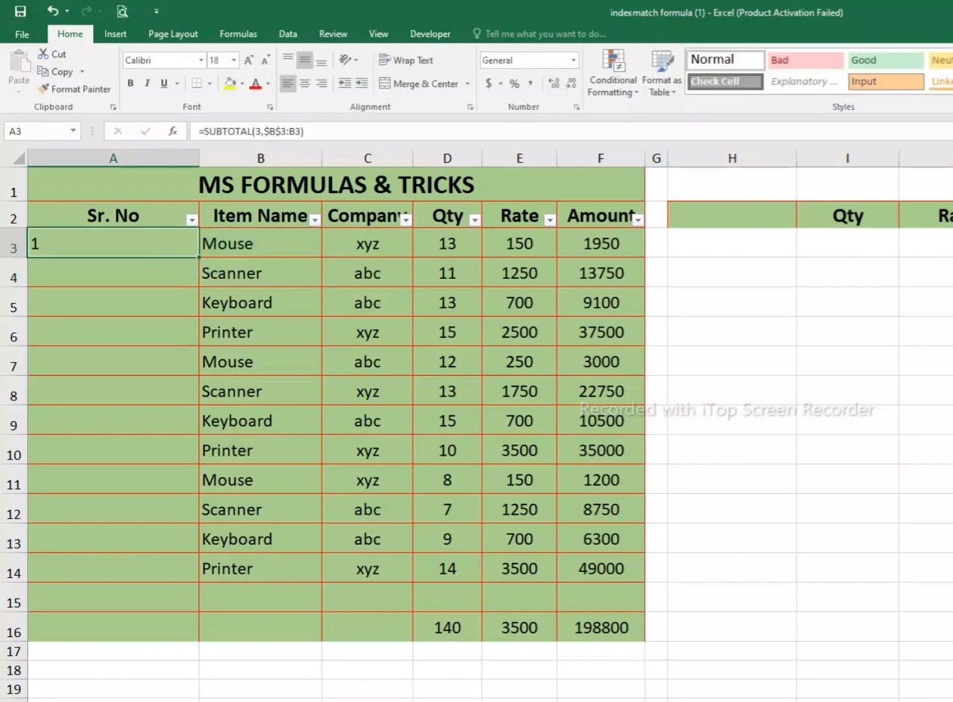
left_click(305, 84)
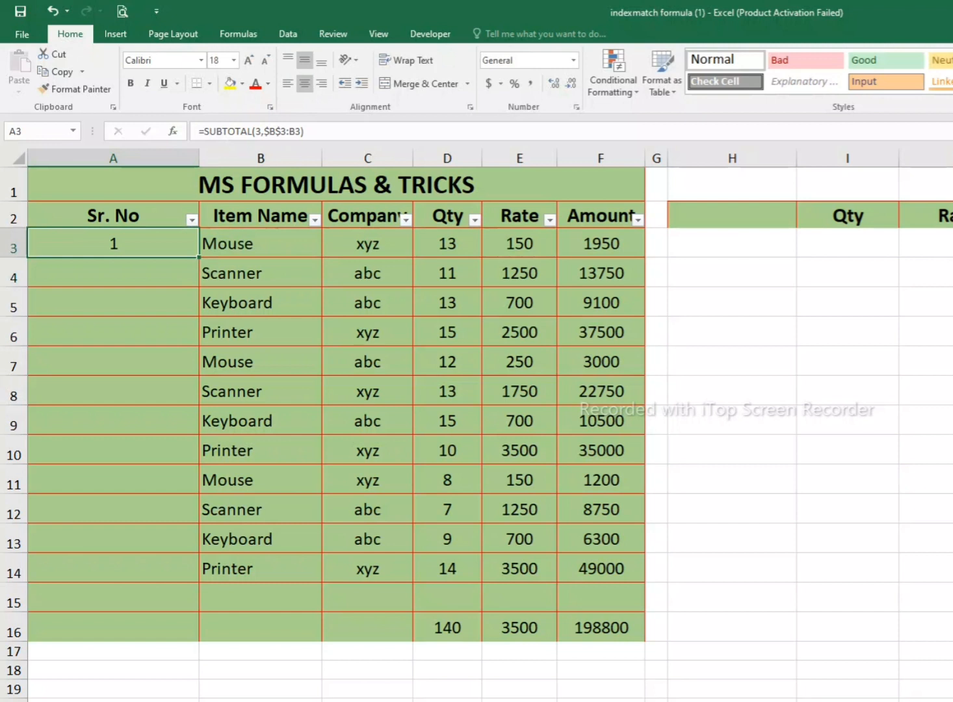
left_click_drag(198, 257, 198, 612)
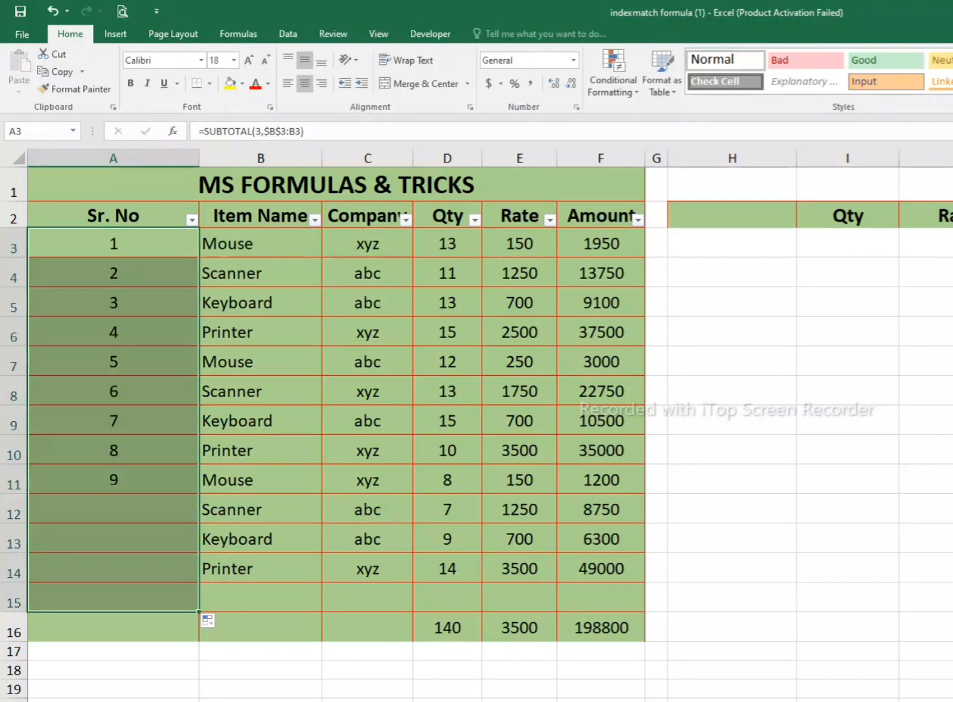
left_click(113, 362)
left_click(113, 274)
left_click(113, 422)
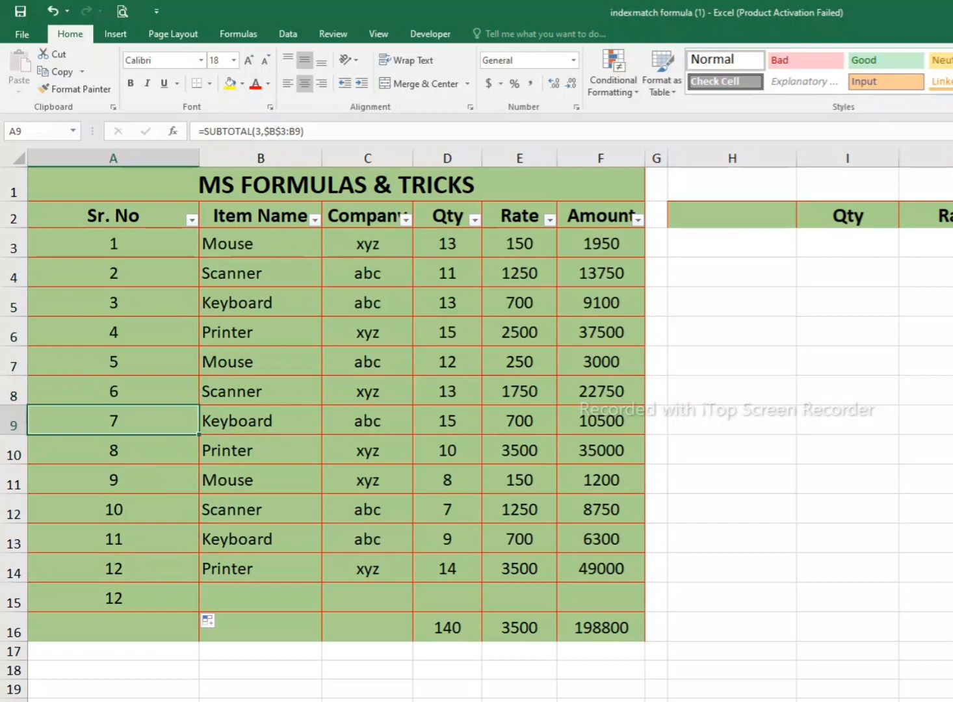
- Filter the Item Name column to show only Mouse and check the Sr. No numbering of the filtered rows
left_click(315, 220)
left_click(169, 369)
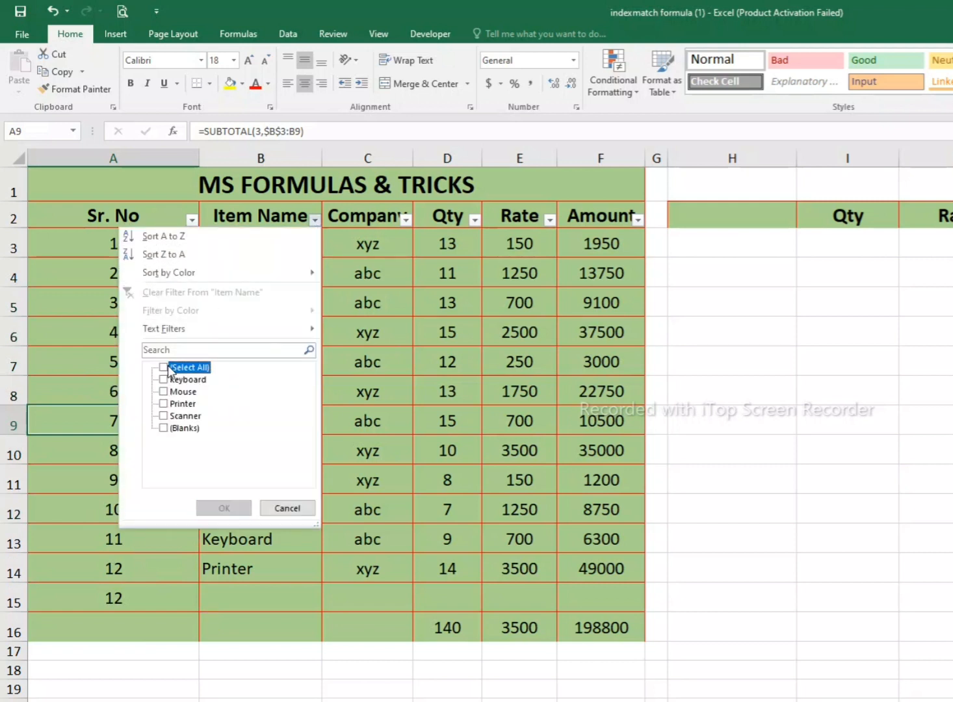
left_click(165, 392)
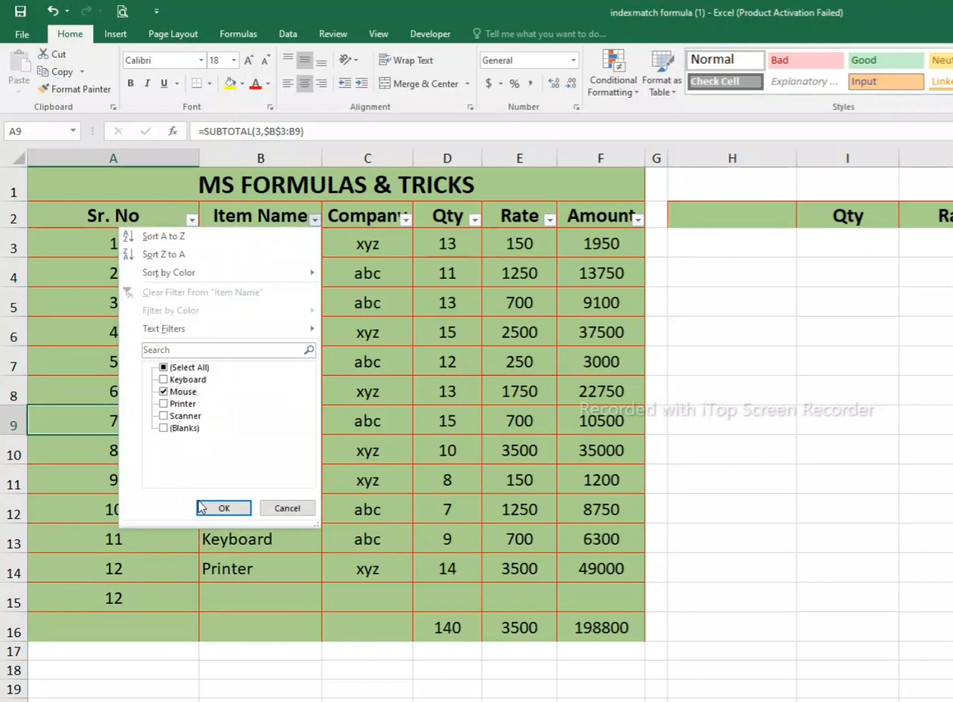
left_click(221, 508)
left_click_drag(113, 243, 113, 303)
- Remove the Mouse filter from the Item Name column by including all items again
left_click(315, 219)
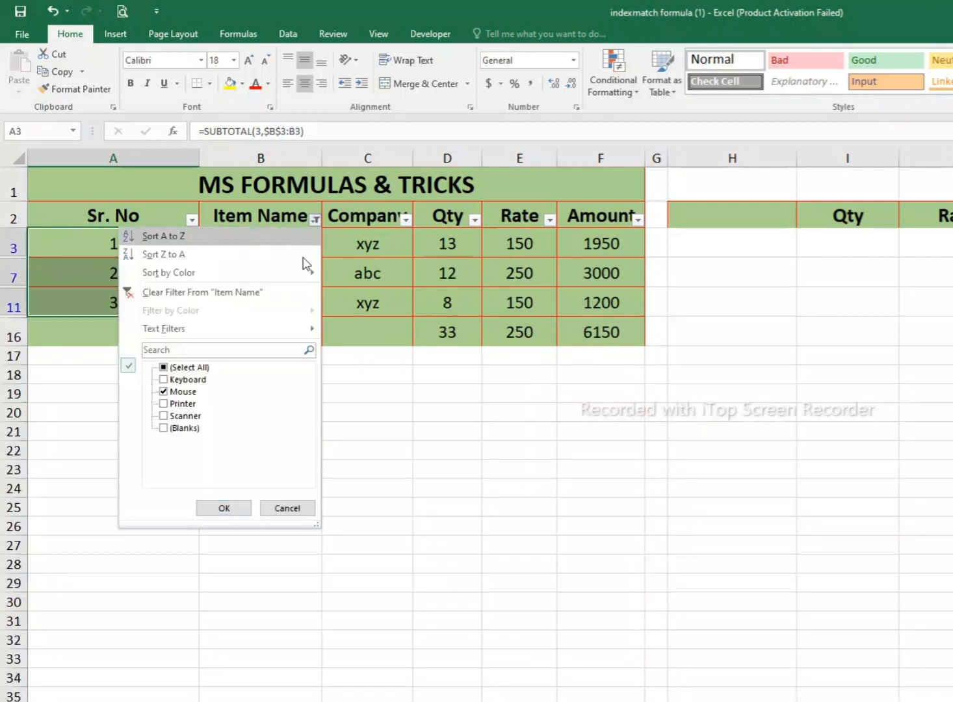
left_click(163, 367)
left_click(223, 508)
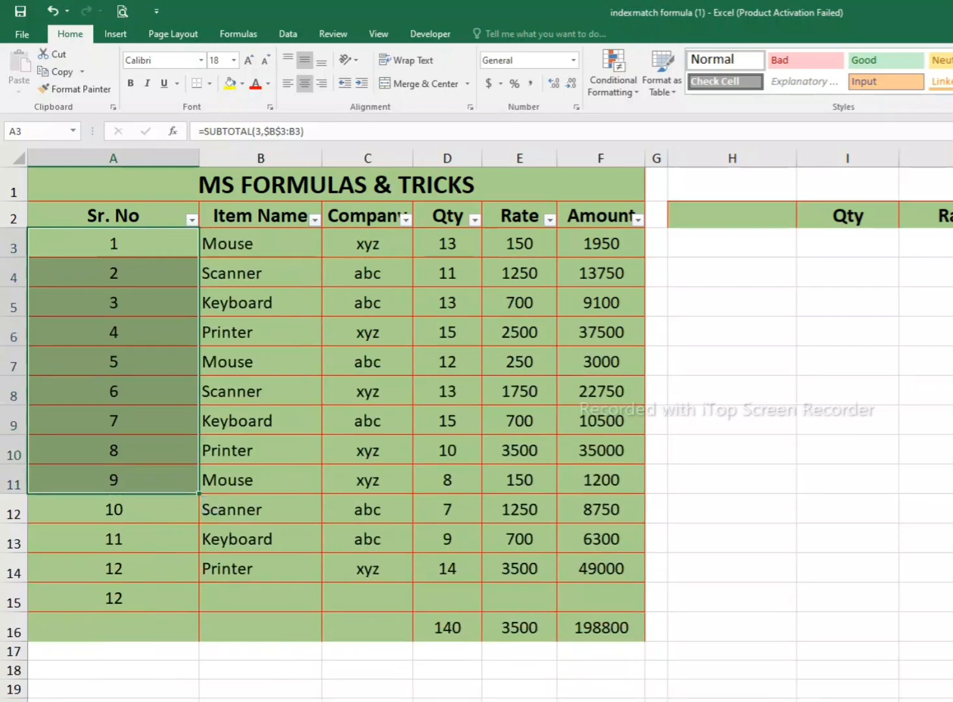
- Filter the Item Name column to show only Scanner and check the filtered serial numbers and the subtotals in row 16
left_click(315, 219)
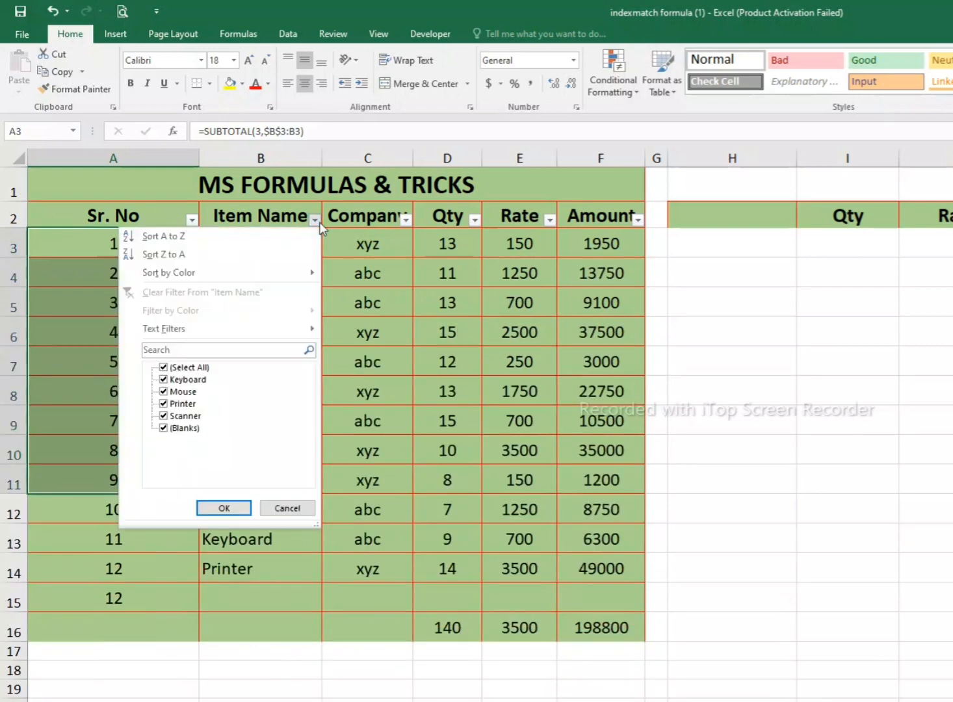
left_click(188, 368)
left_click(190, 417)
left_click(231, 509)
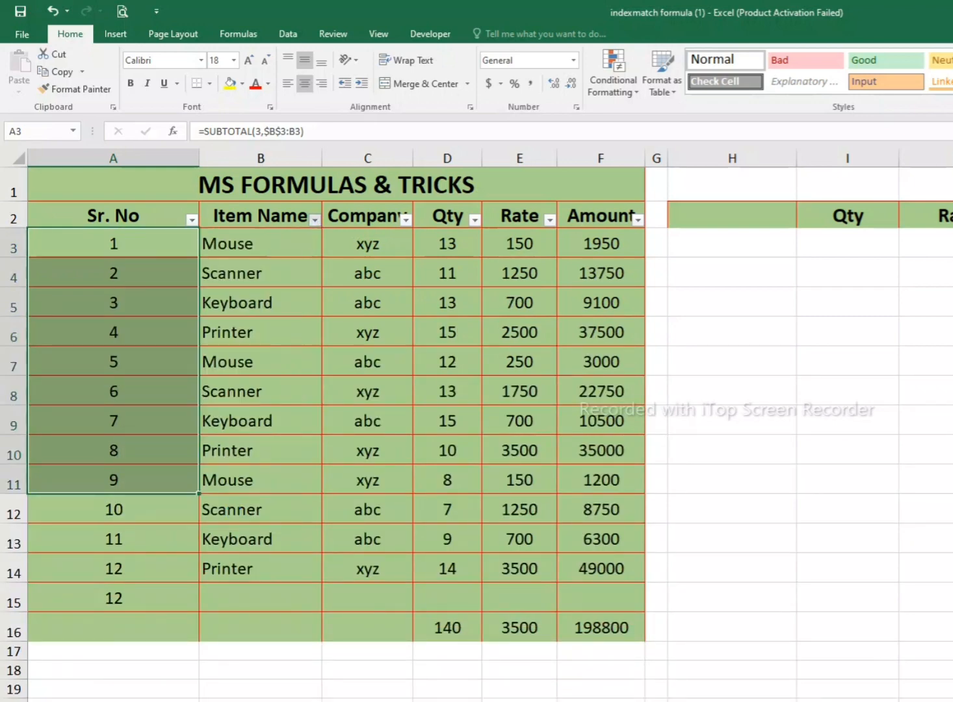
left_click_drag(113, 244, 113, 332)
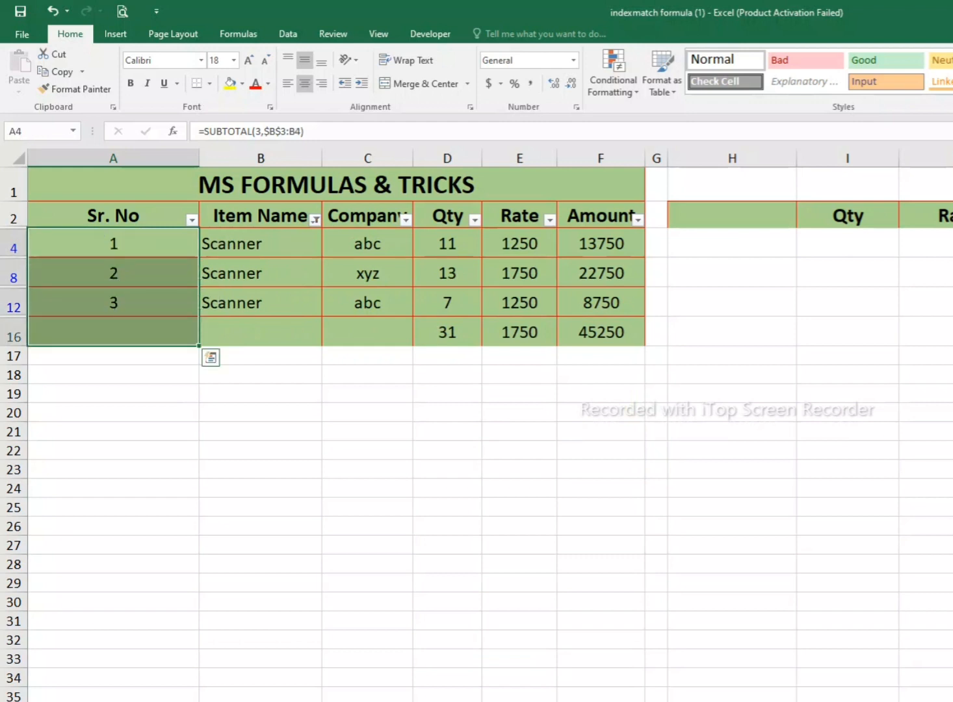
left_click(113, 304)
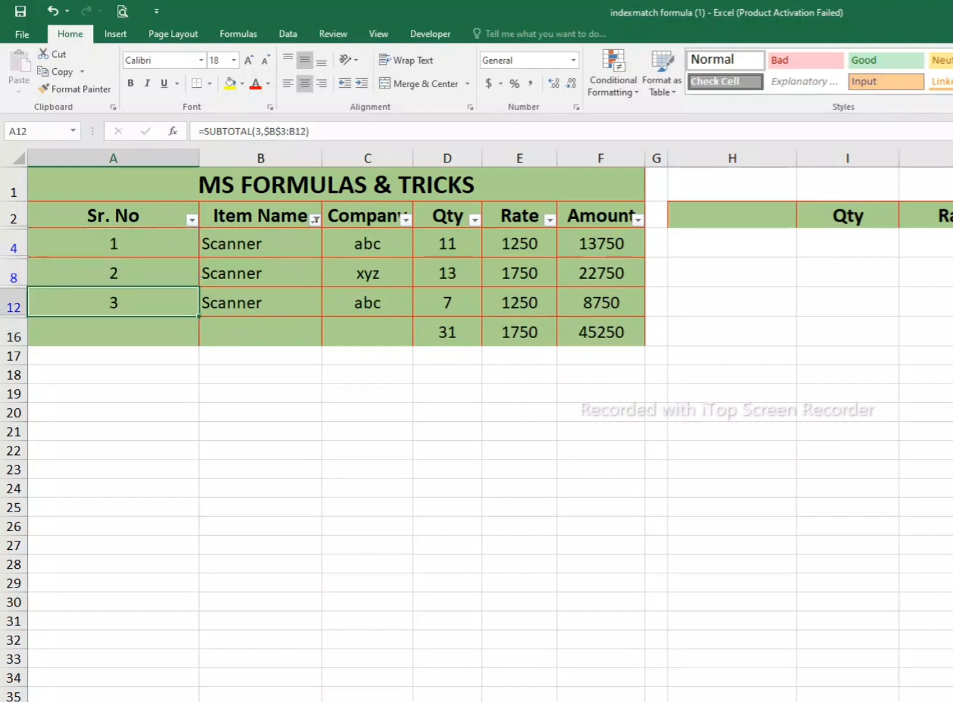
left_click_drag(113, 243, 113, 303)
left_click_drag(448, 332, 733, 332)
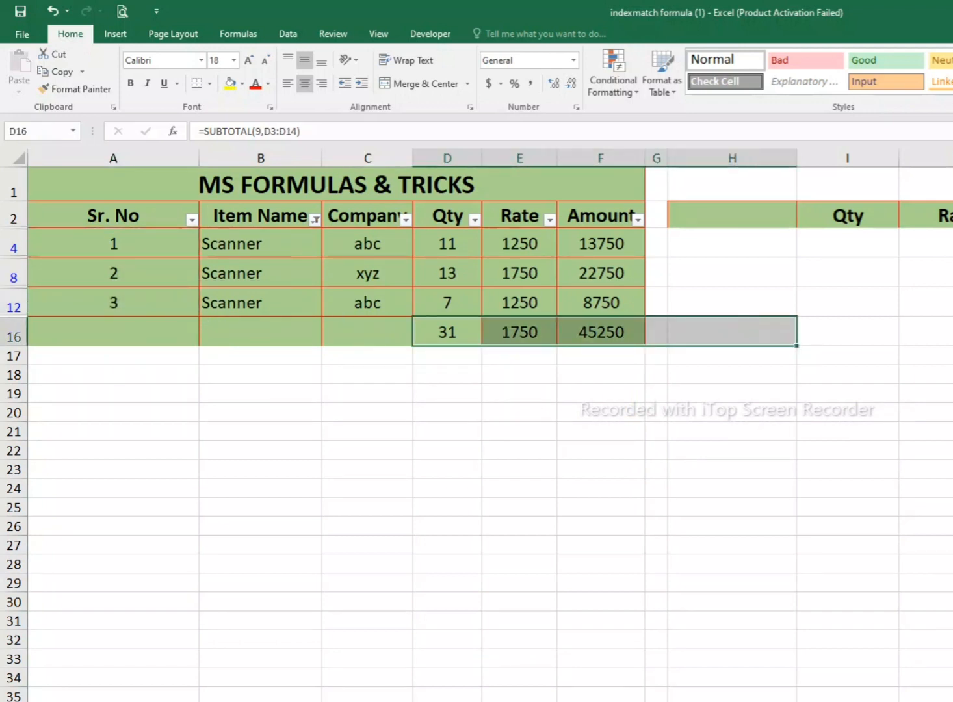
- Include all items in the Item Name filter again in place of Scanner only
left_click(315, 219)
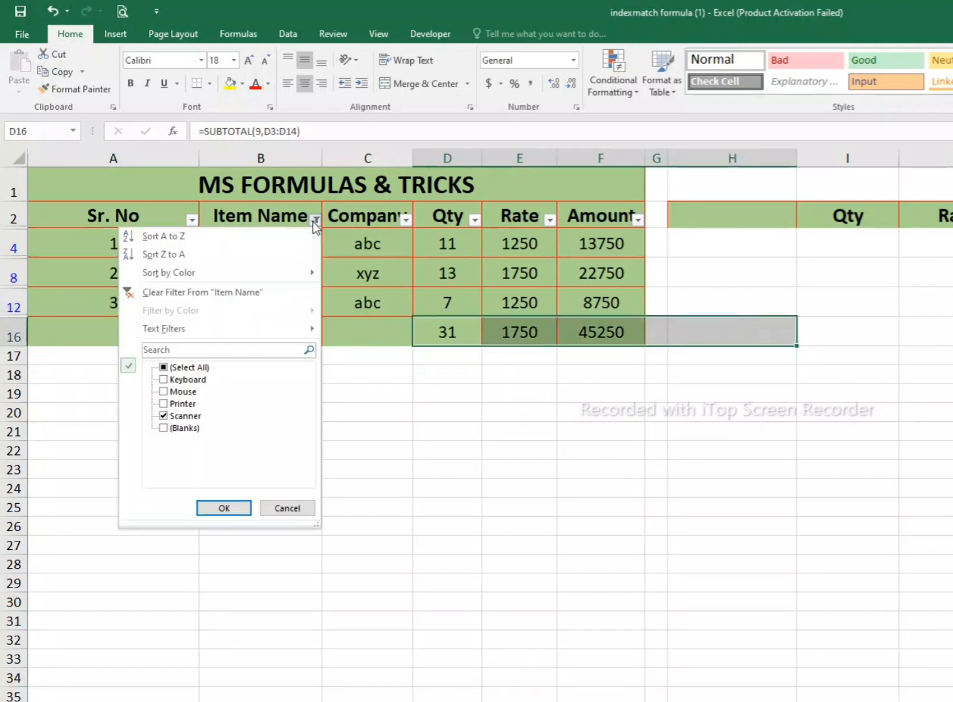
left_click(188, 367)
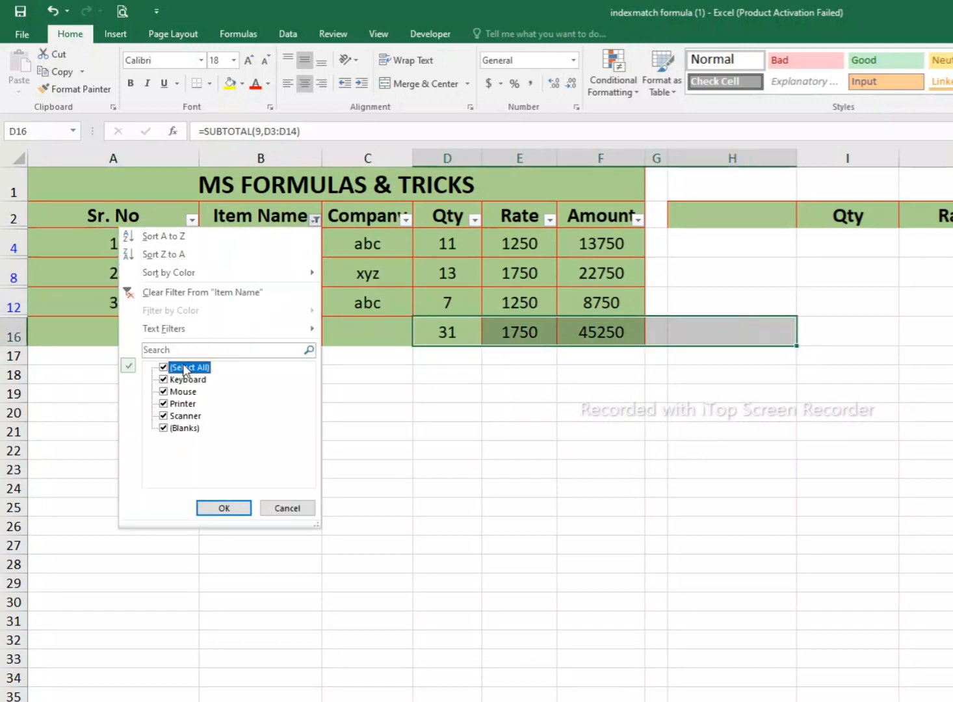
left_click(220, 511)
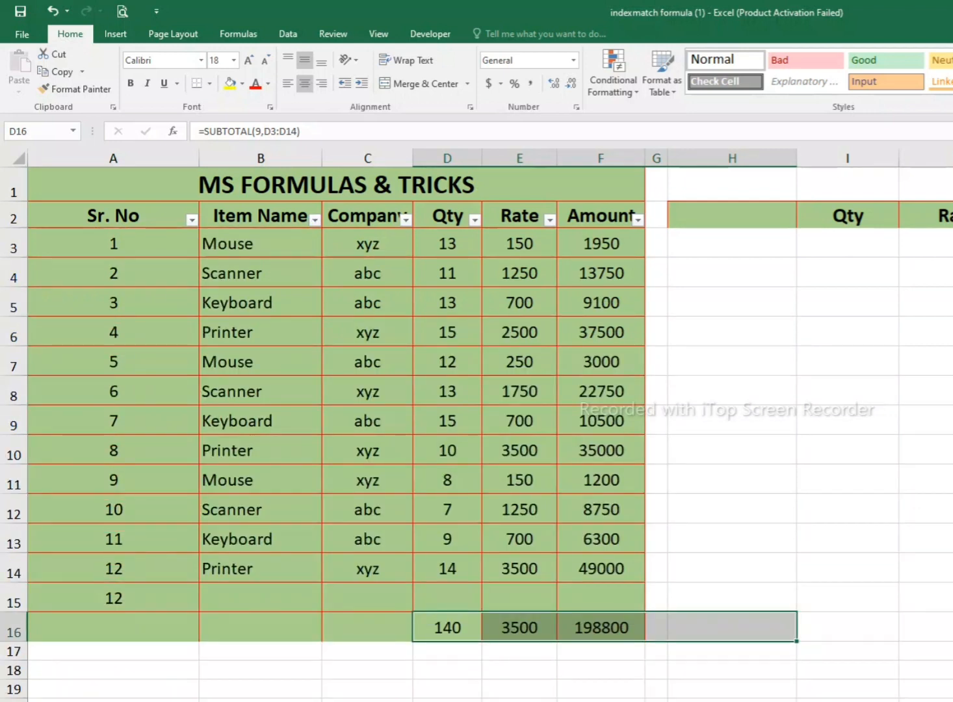
- Enter the heading DROP DOWN LIST in cell H1
left_click(733, 215)
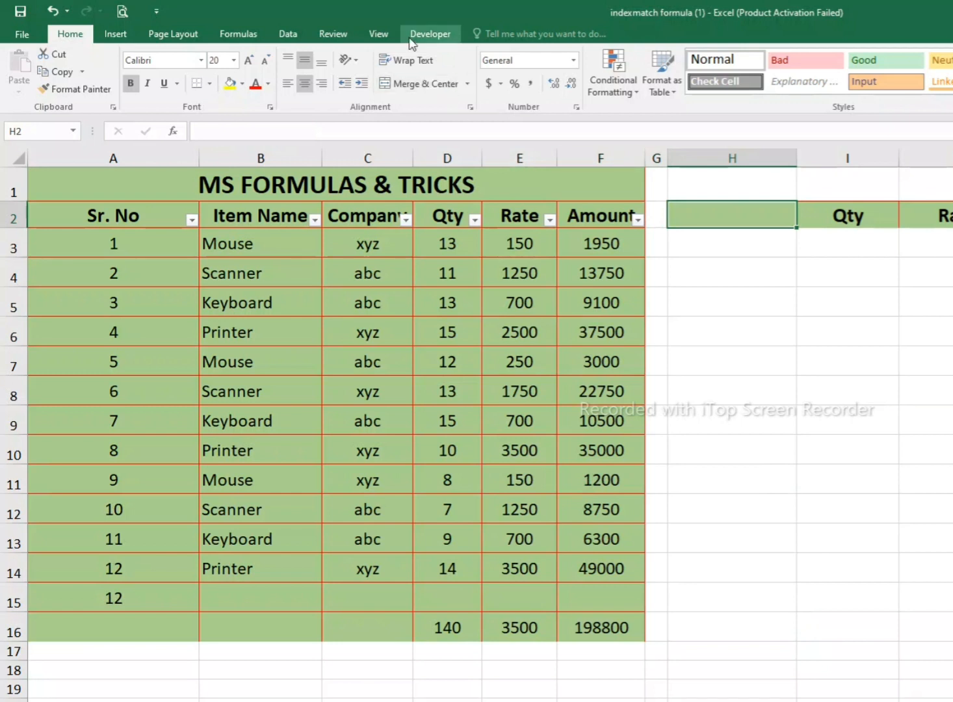
left_click(289, 36)
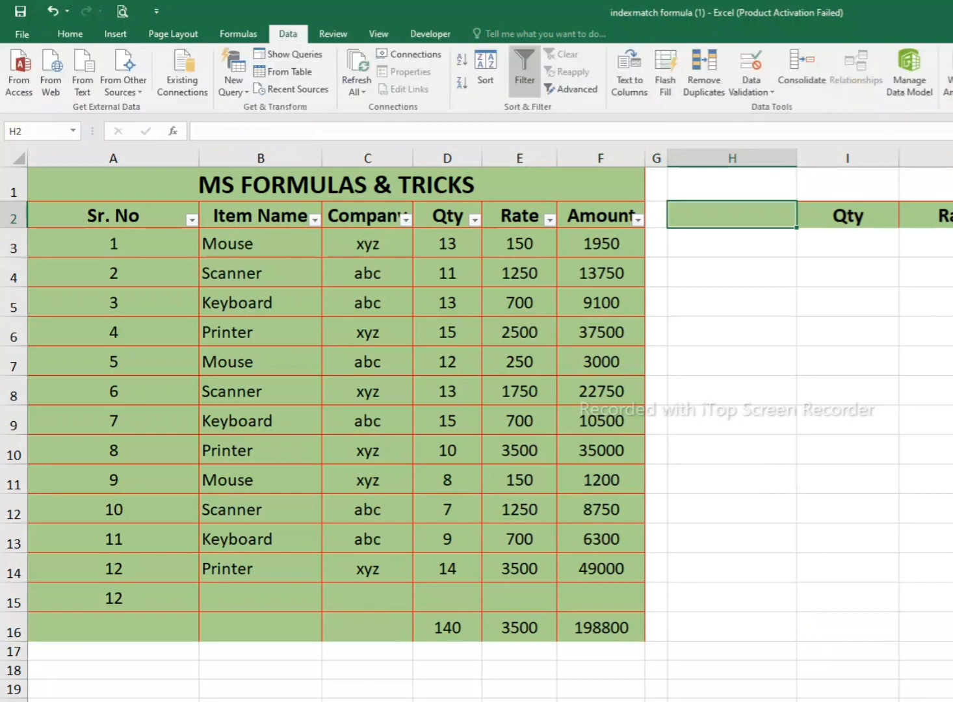
left_click(732, 185)
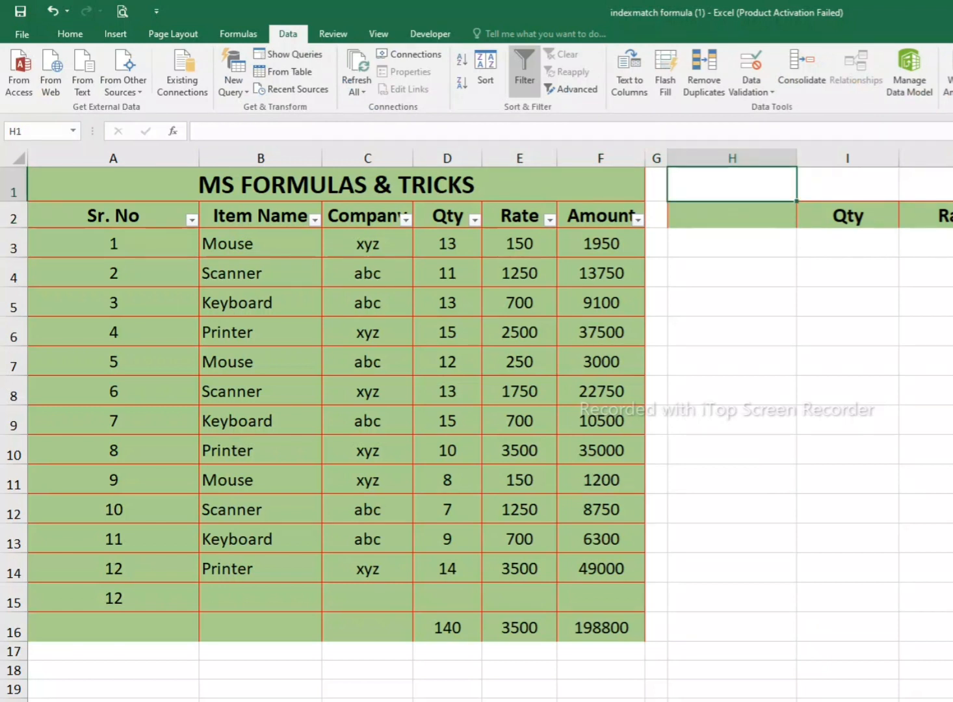
type("DROP")
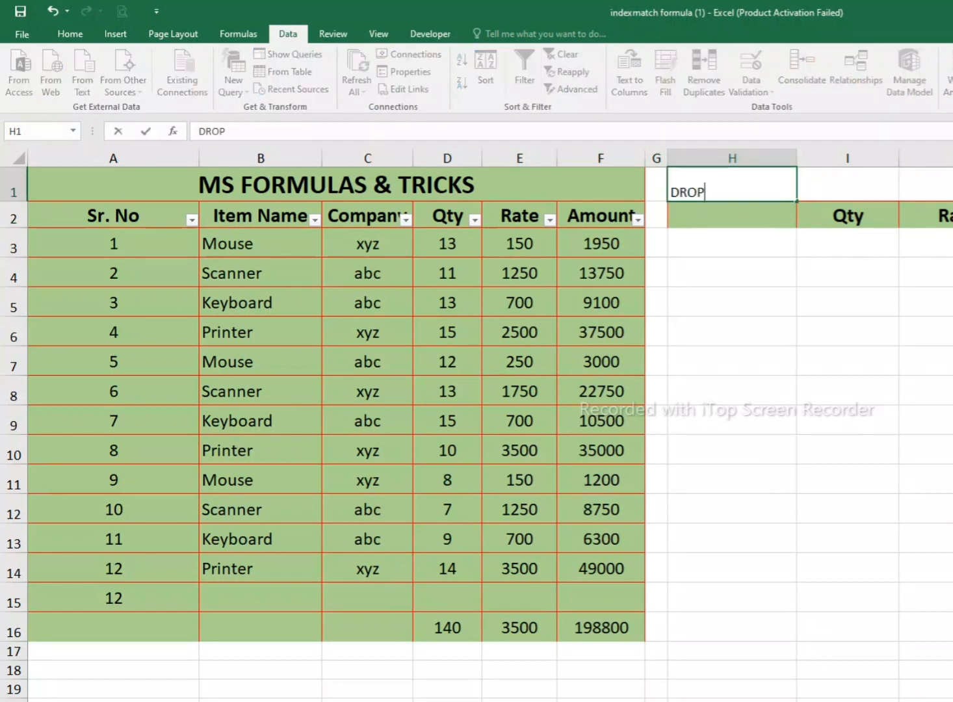
type(" DOWN")
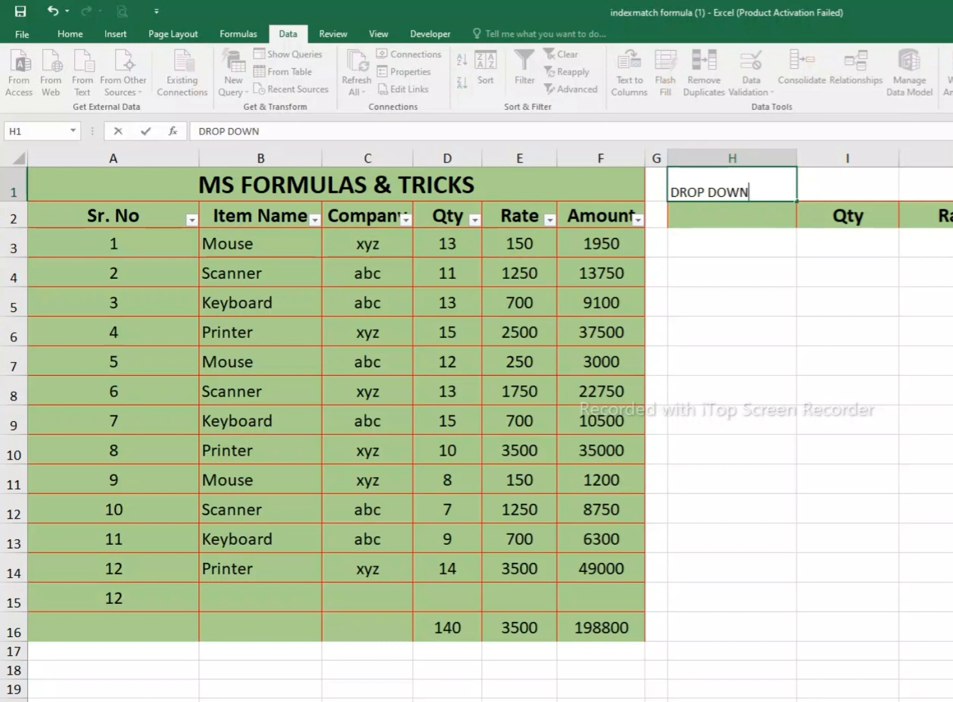
type(" LST")
key("BackSpace")
key("BackSpace")
type("IST")
left_click(931, 303)
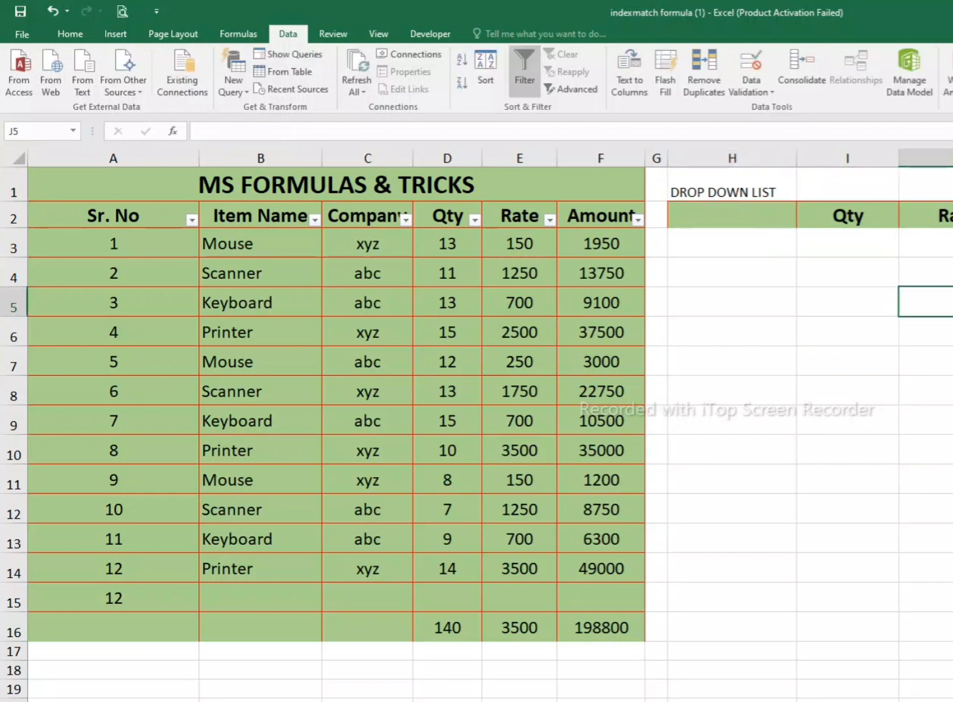
- Copy the formatting of cell H2 to the H1 heading and auto-fit column H to its text
left_click(733, 217)
left_click(70, 33)
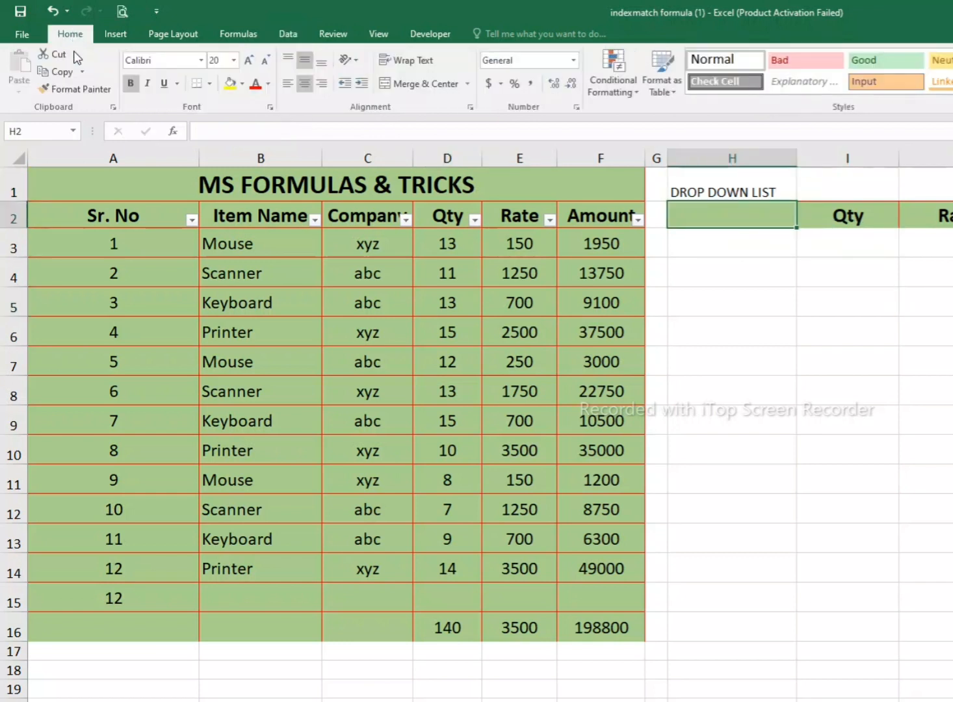
left_click(74, 88)
left_click(732, 188)
left_click(732, 216)
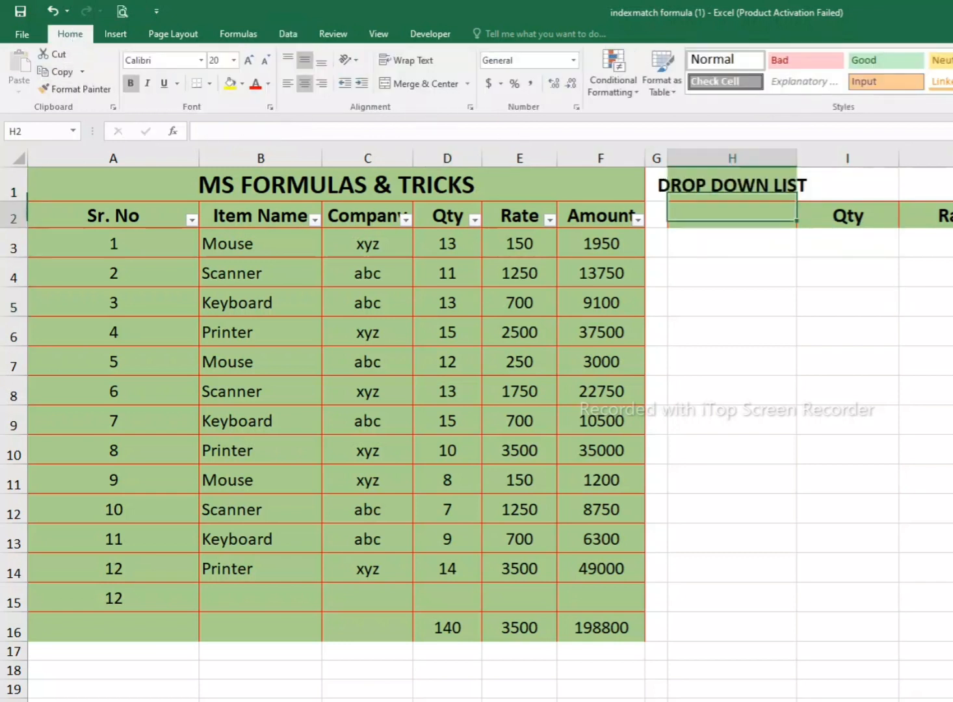
left_click_drag(797, 158, 797, 158)
double_click(796, 158)
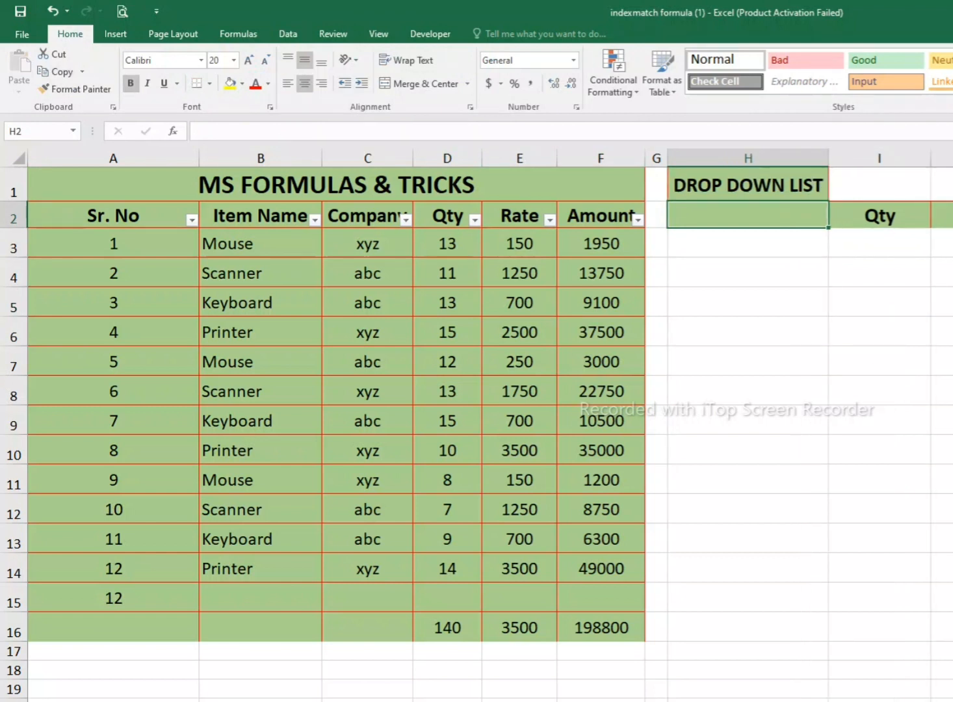
- Delete the Qty and Rate columns beginning at column I, beside the DROP DOWN LIST heading
left_click(880, 157)
left_click_drag(880, 158, 946, 158)
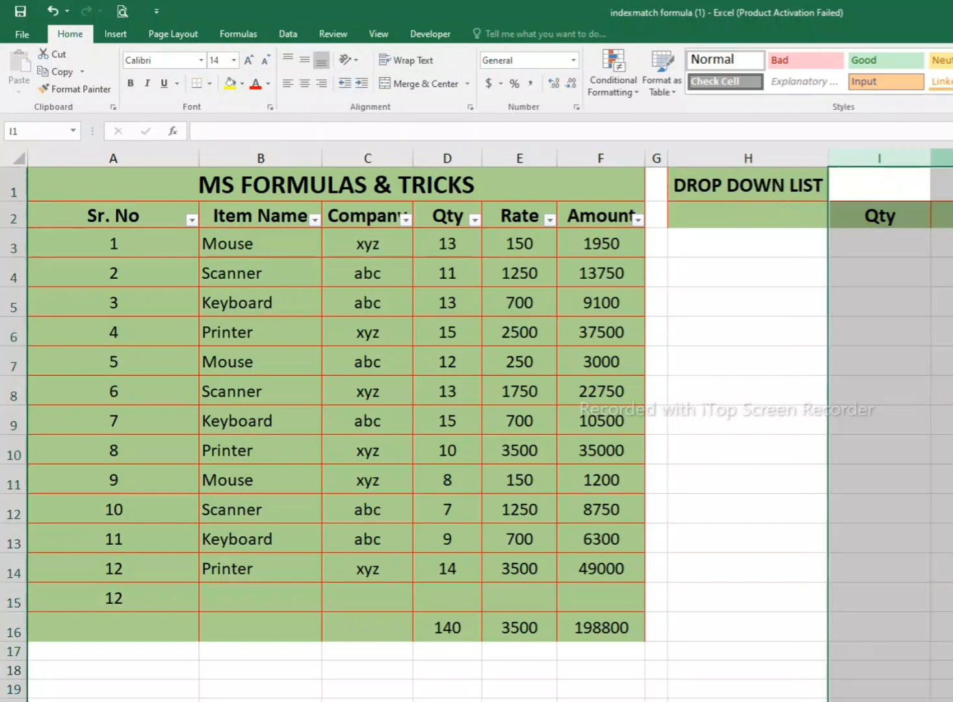
key("ctrl+minus")
left_click(749, 303)
- Add List data validation to cell H2 with the source SUM, MIN, MAX, AVERAGE
left_click(749, 216)
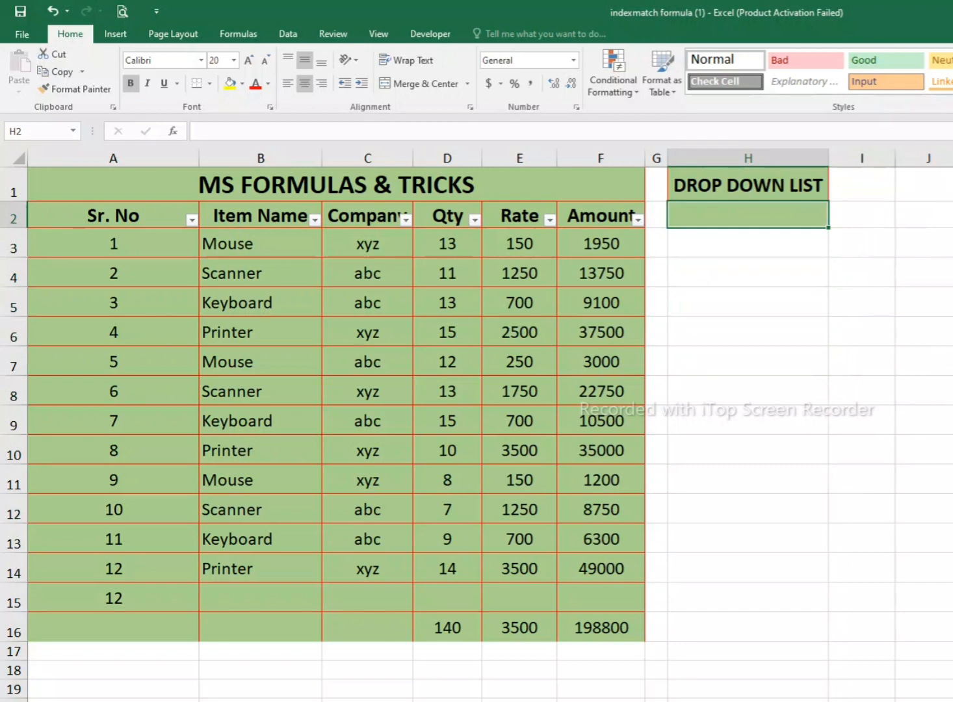
left_click(298, 36)
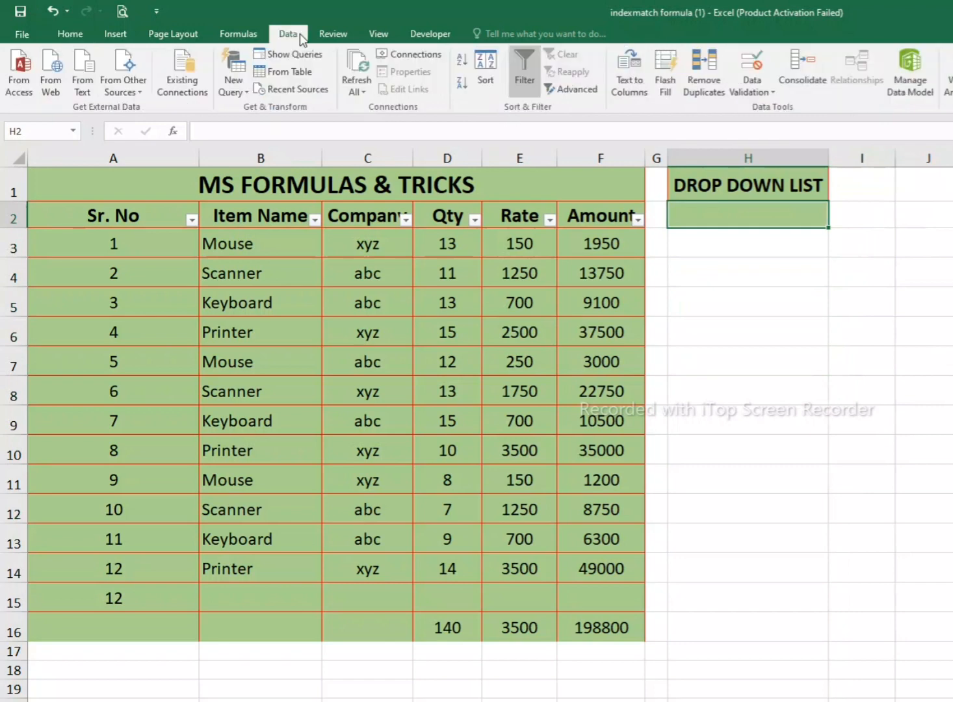
left_click(752, 87)
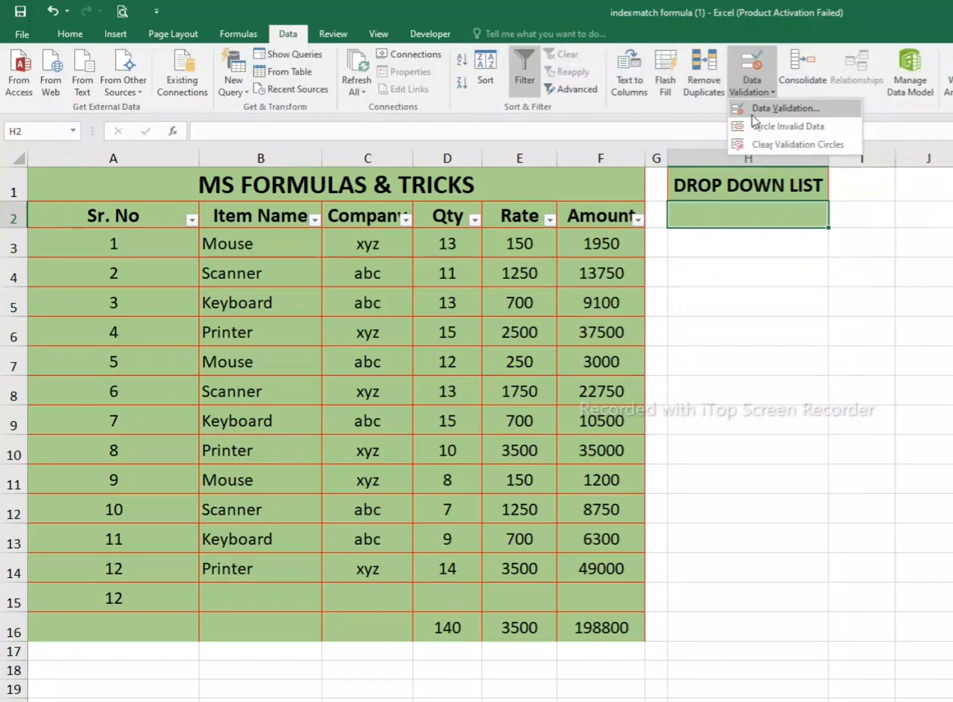
left_click(773, 109)
left_click(409, 280)
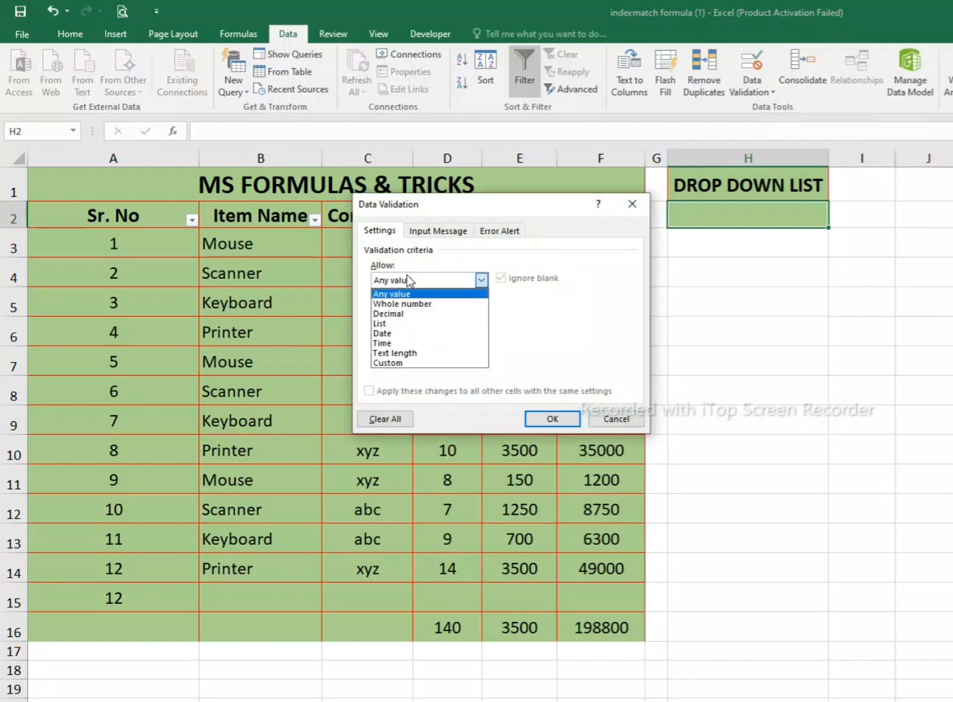
left_click(408, 324)
left_click(411, 339)
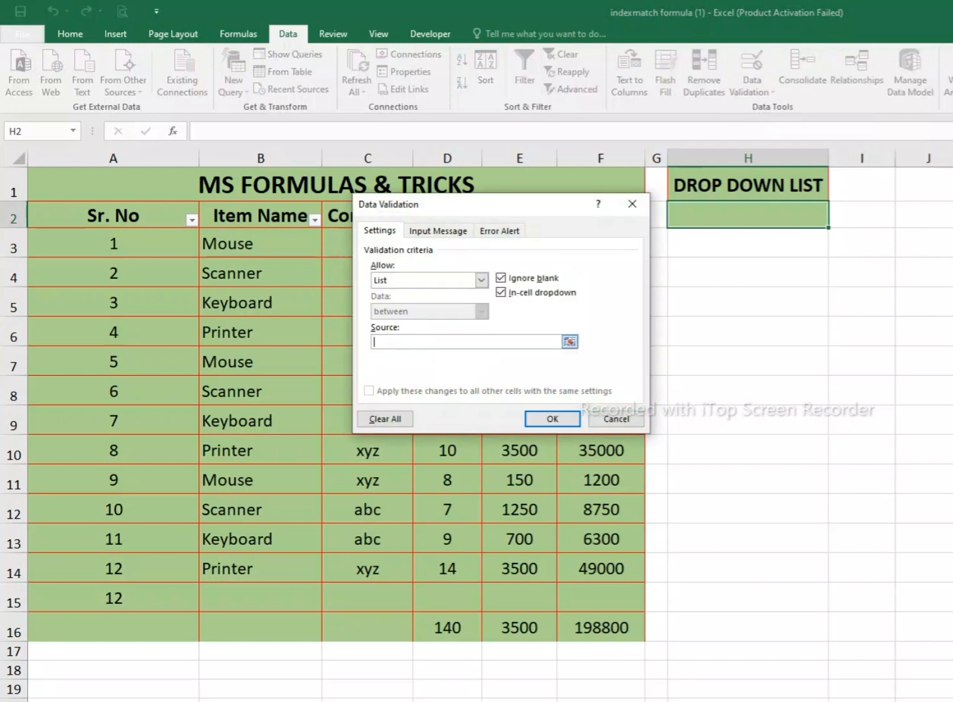
type("SUM, MIN, MAX, AV")
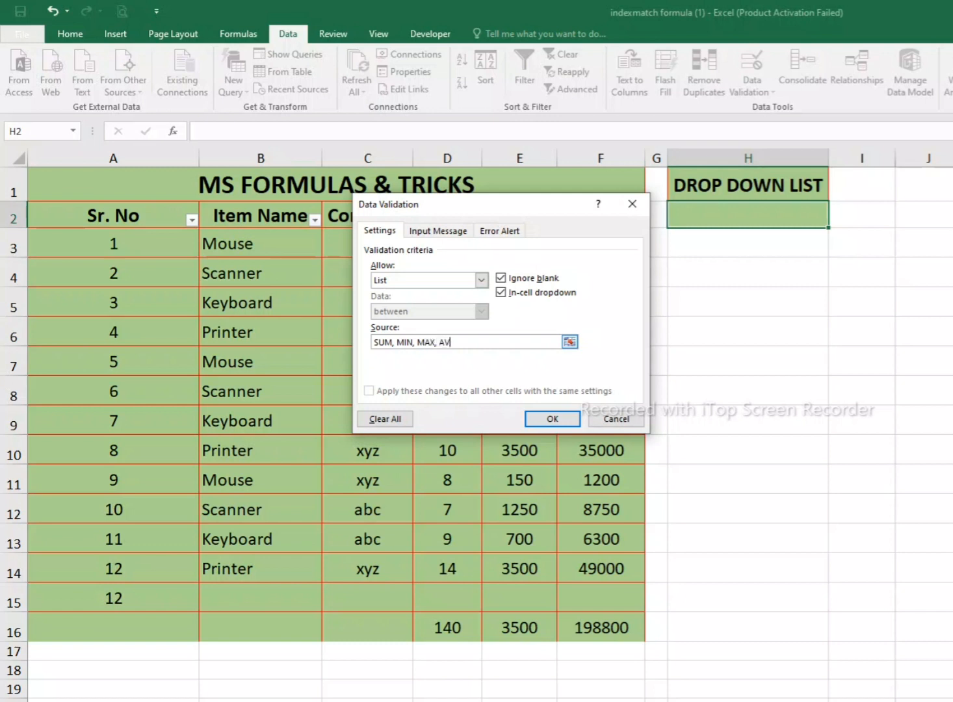
type("ERAGE")
left_click(549, 417)
- Choose SUM from the drop-down list in cell H2
left_click(837, 221)
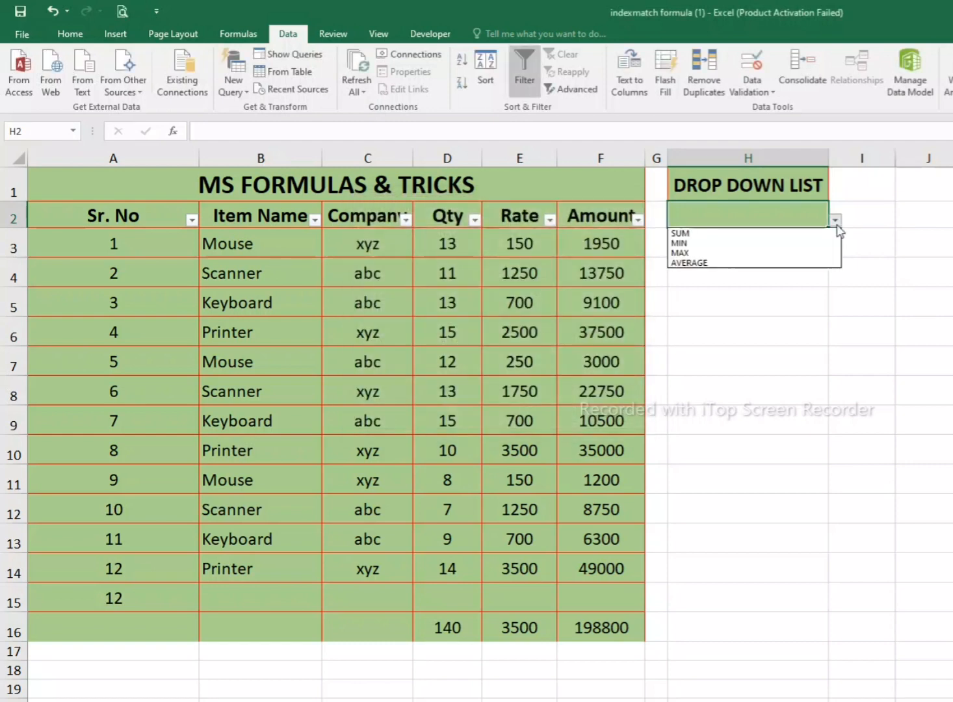
left_click(709, 242)
left_click(861, 217)
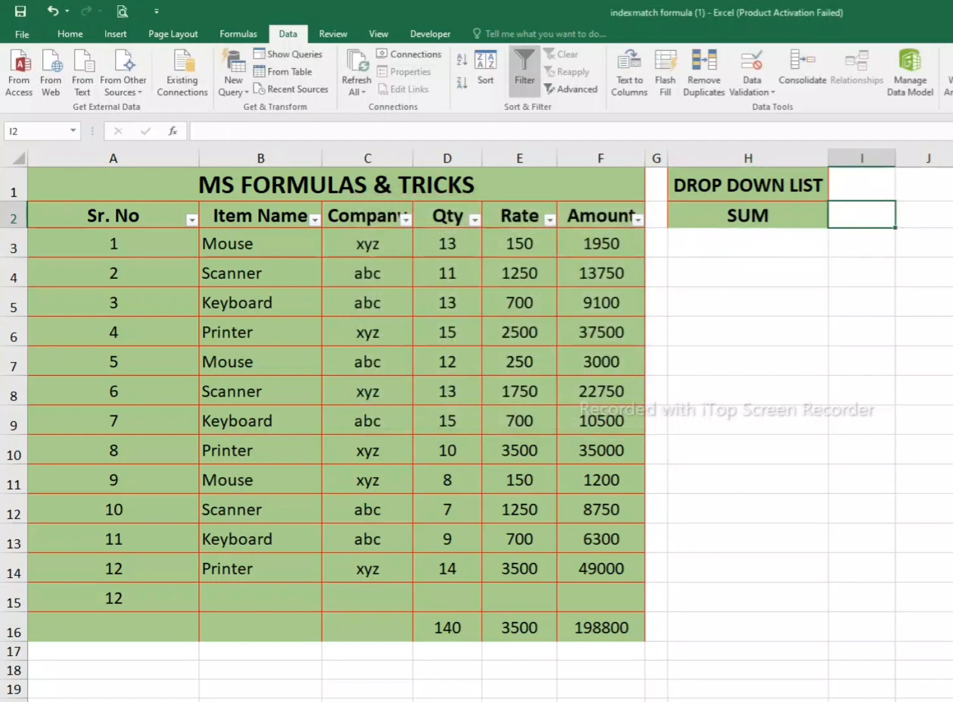
left_click(747, 216)
left_click(748, 243)
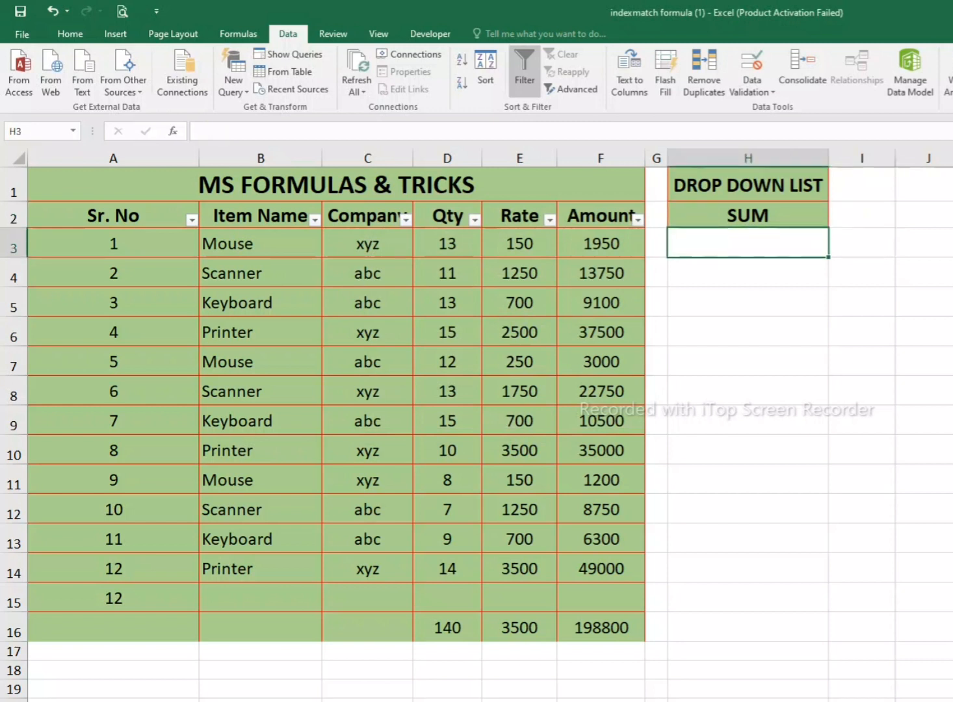
- Adjust the column widths: widen column H, narrow column G, and auto-fit column A
left_click_drag(828, 158, 909, 158)
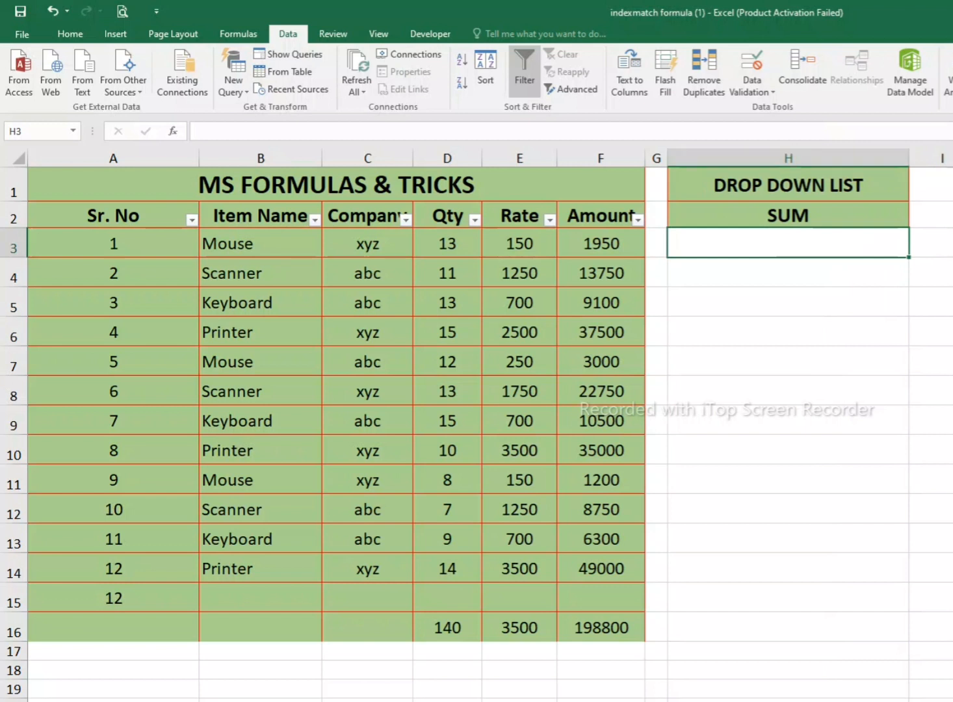
left_click_drag(668, 158, 650, 157)
double_click(199, 158)
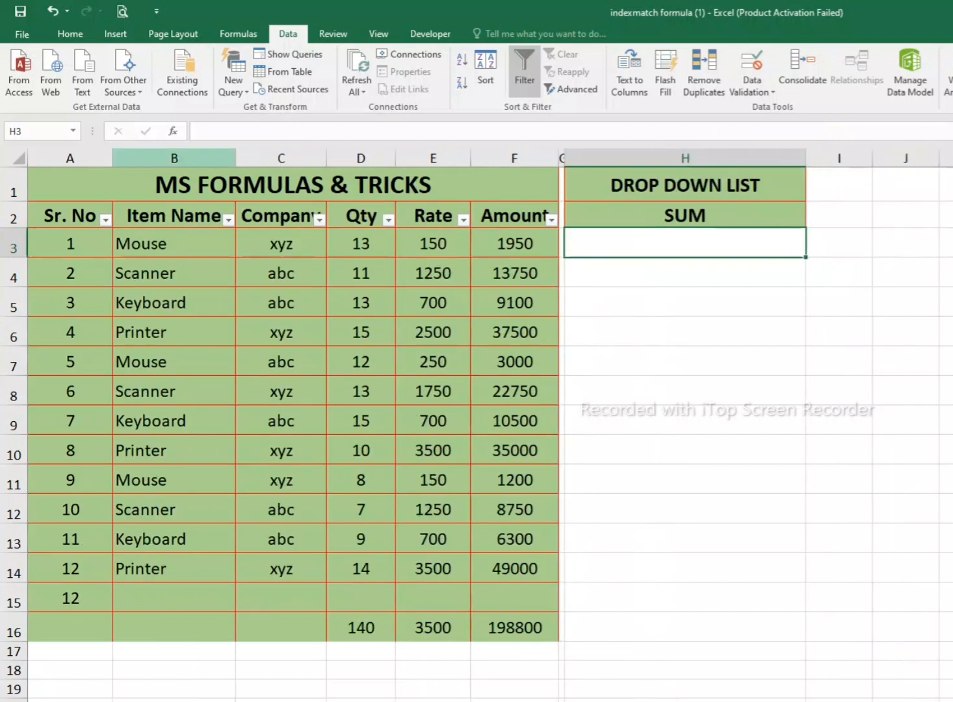
left_click_drag(807, 158, 878, 158)
- Begin a formula in cell H3 with the first condition =IF(H2="SUM",9, for the drop-down cell
left_click(721, 215)
left_click(720, 243)
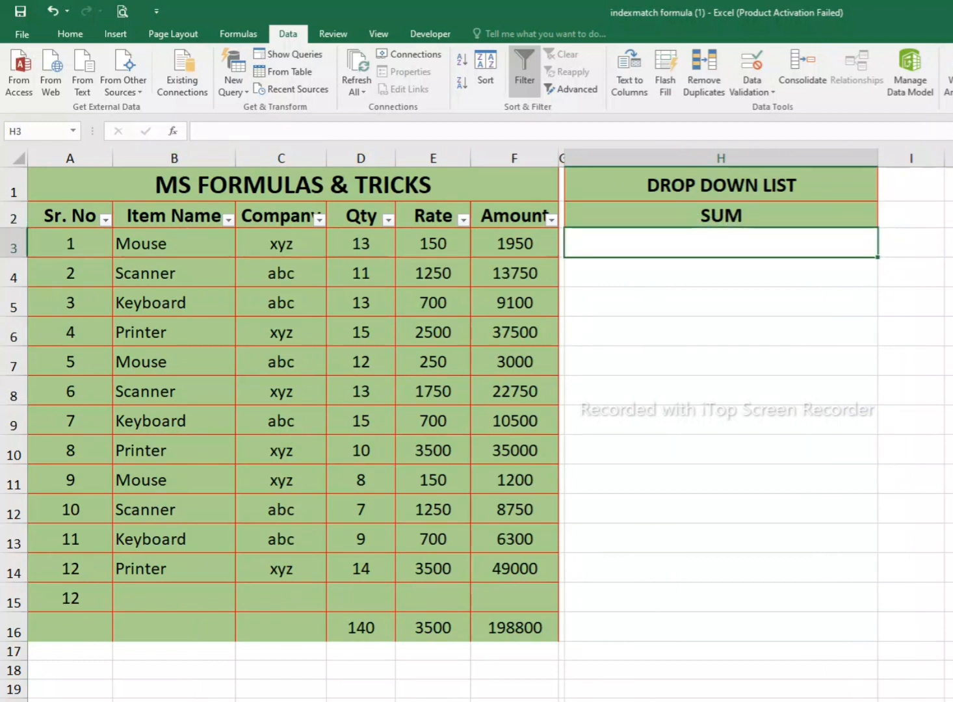
type("=")
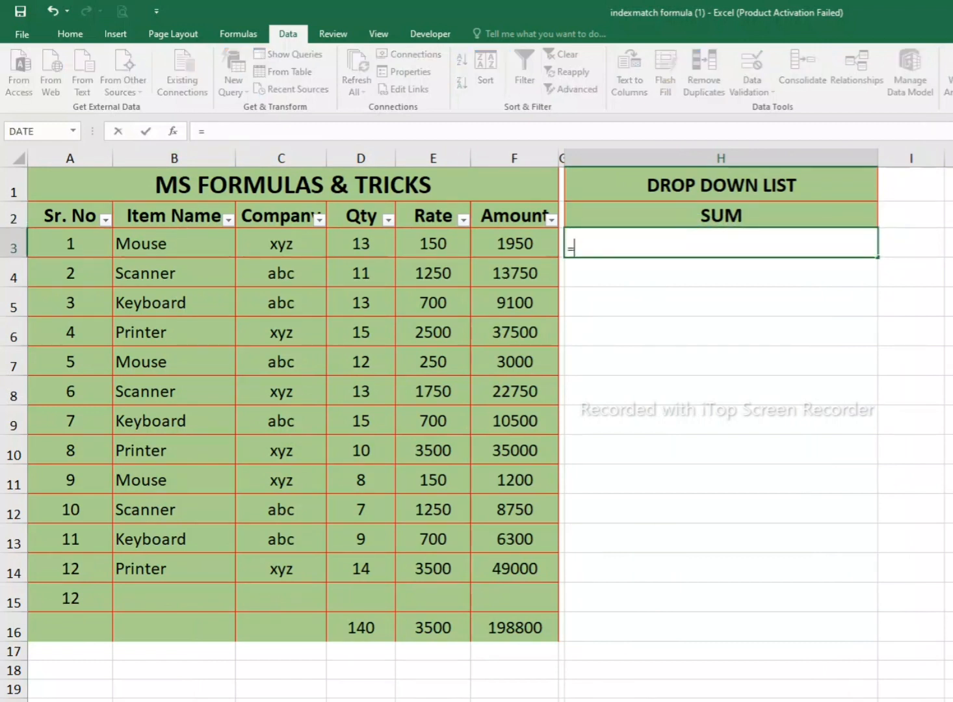
type("IF(")
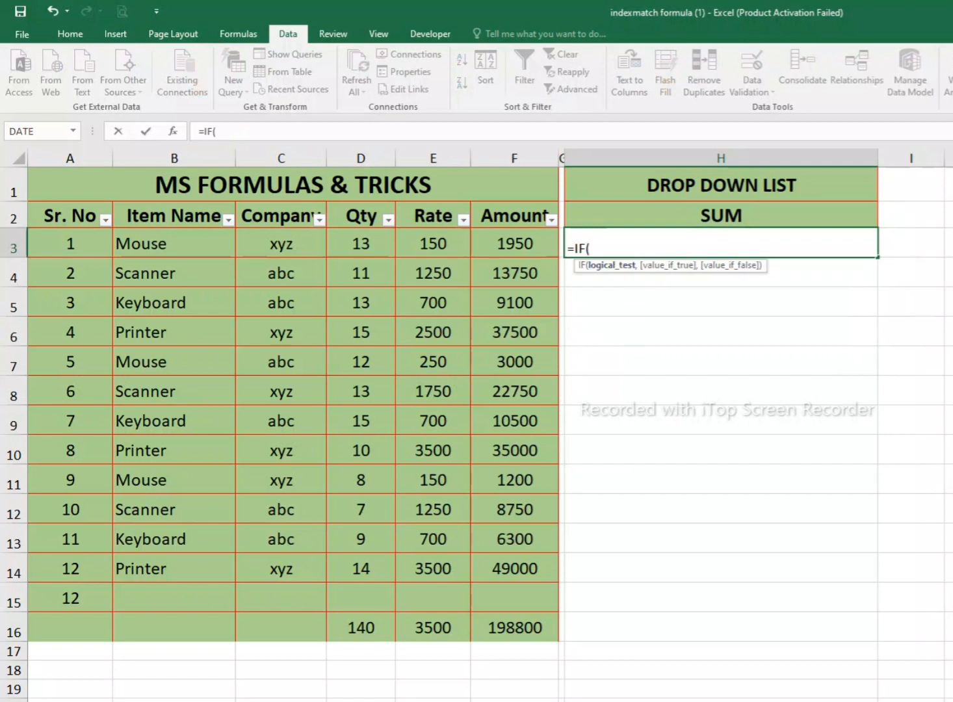
left_click(721, 216)
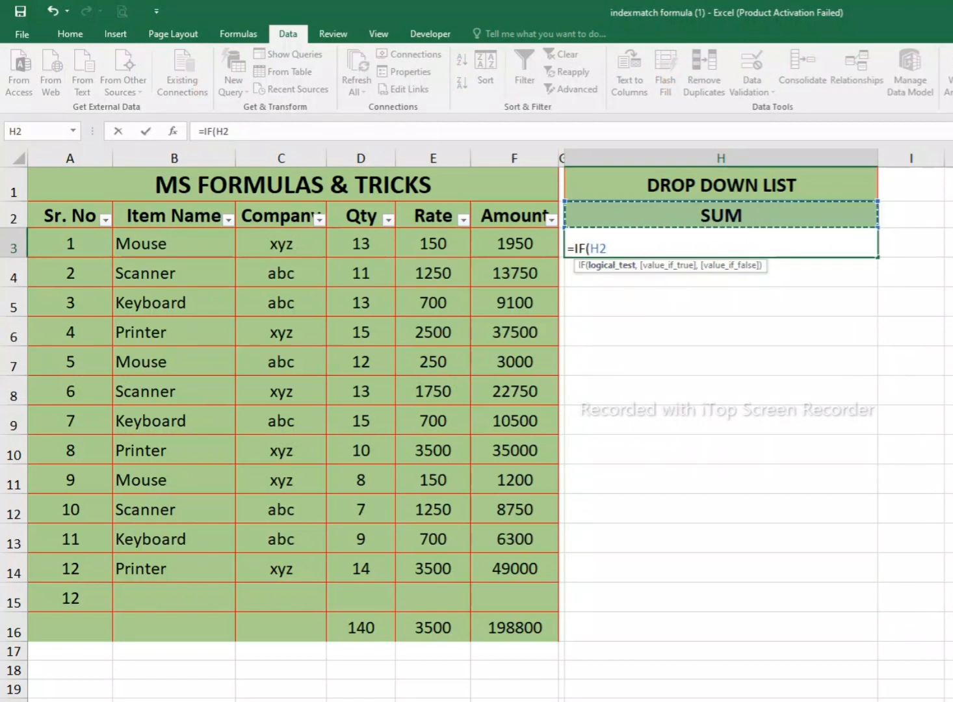
type("=")
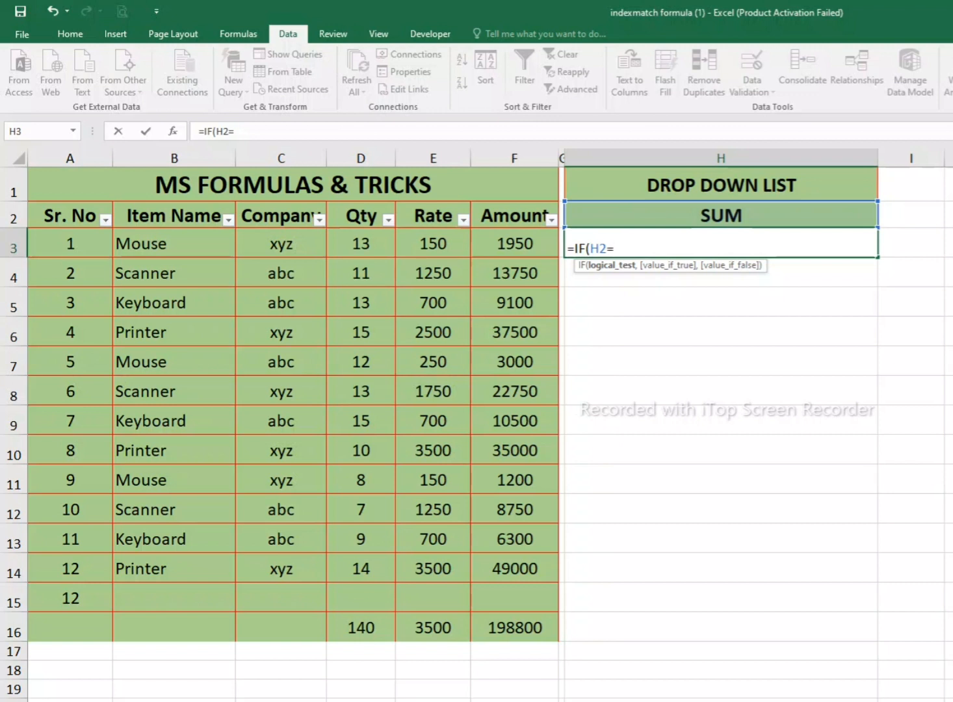
type("\"SUM\",")
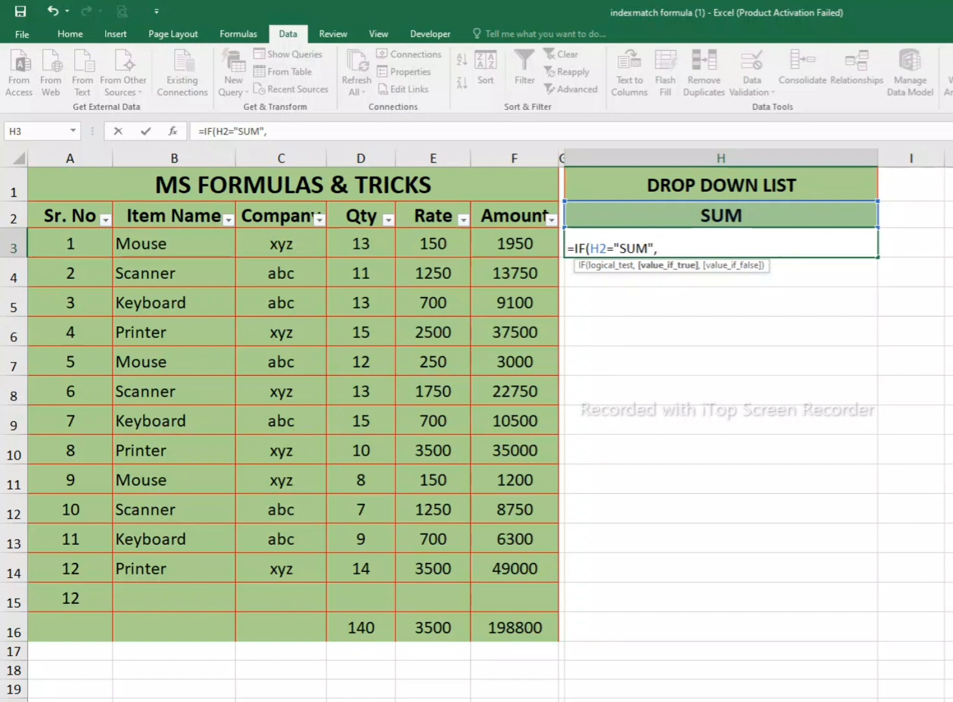
type("9")
type(",")
- Nest a second condition IF(H2="MAX",5, in the H3 formula and start a third IF that tests H2
type("IF(")
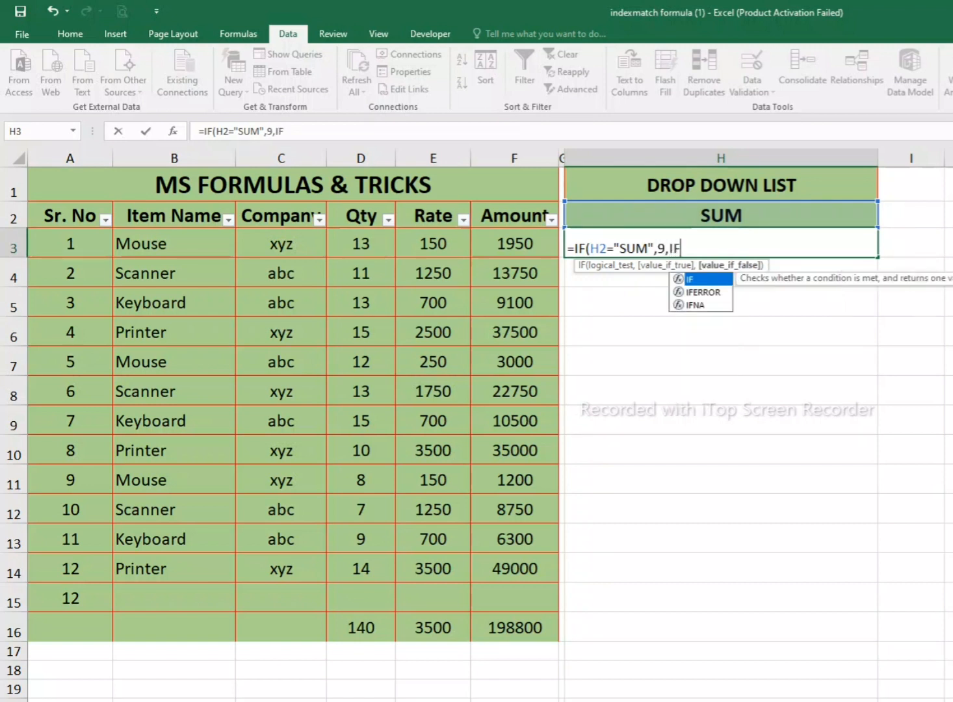
key("Up")
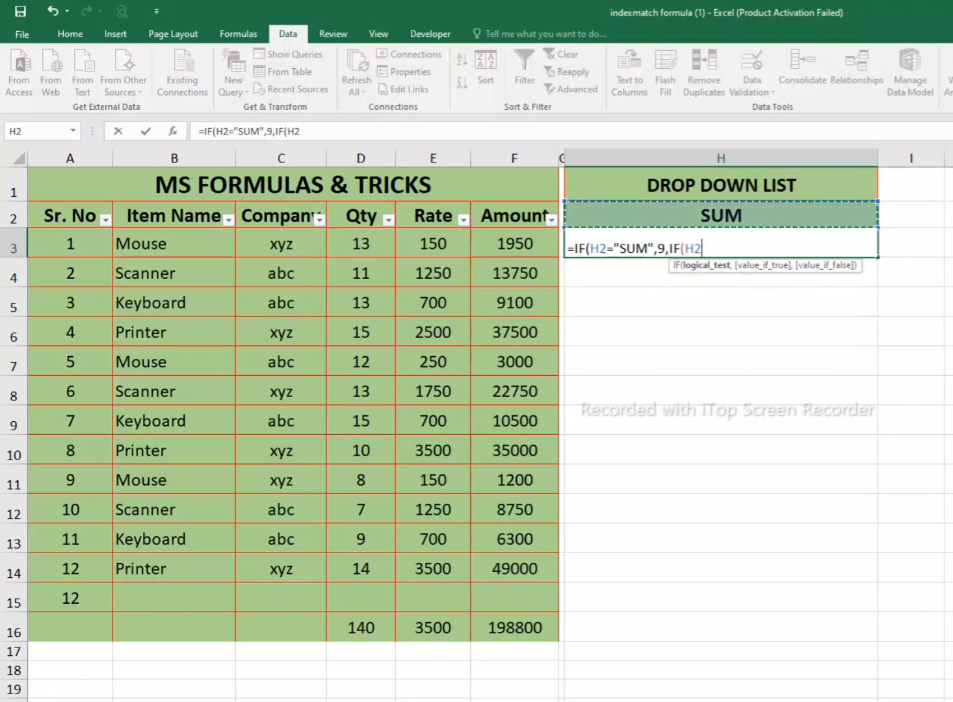
type("=")
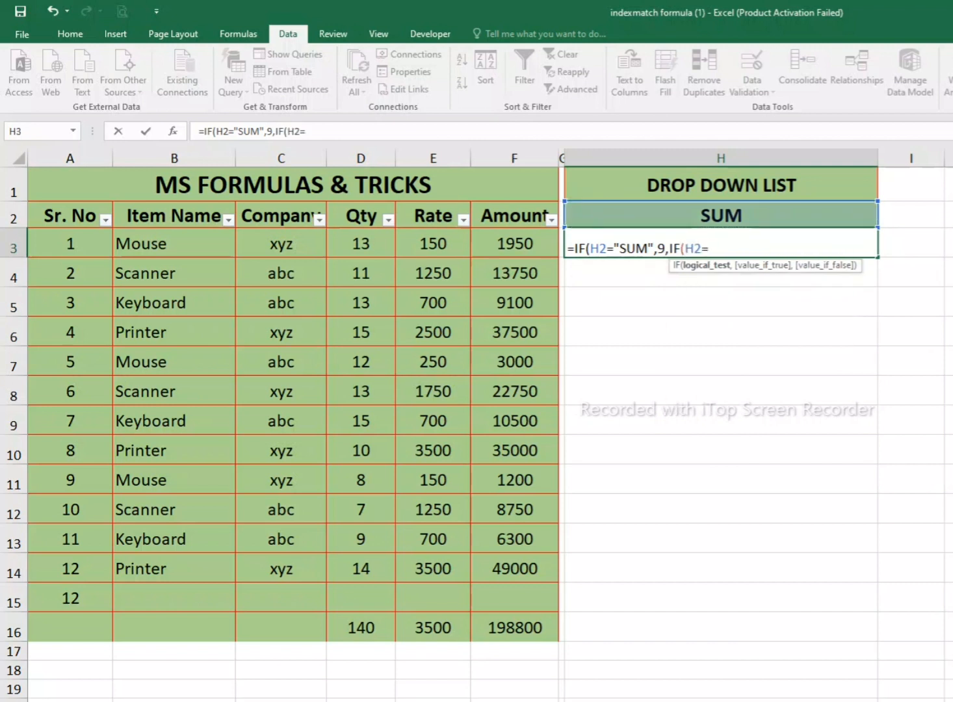
type("\"MAX\"")
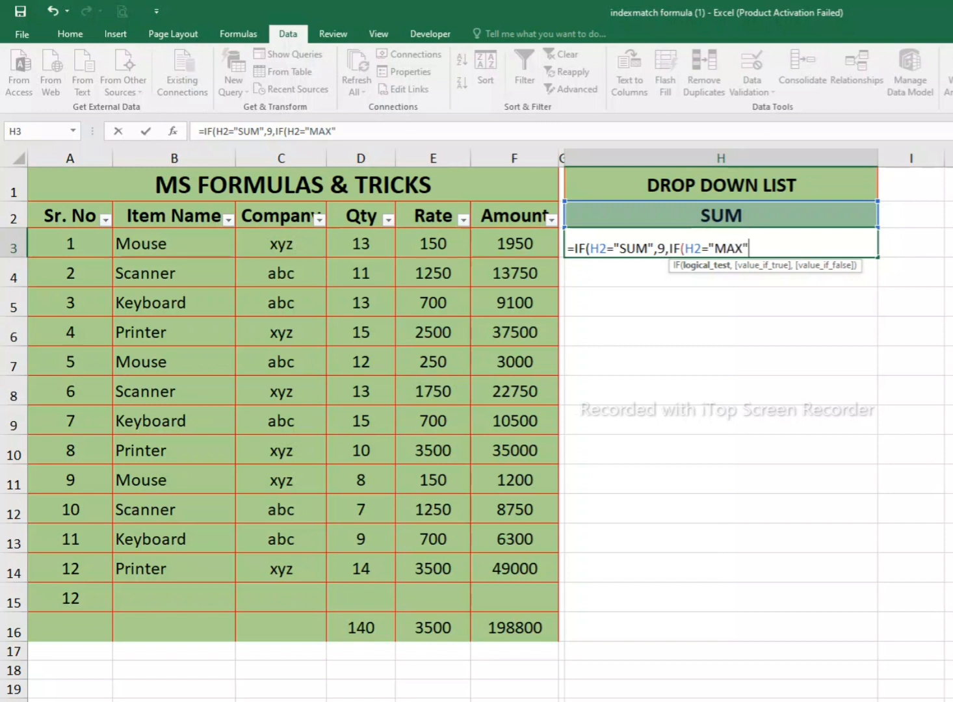
type(",")
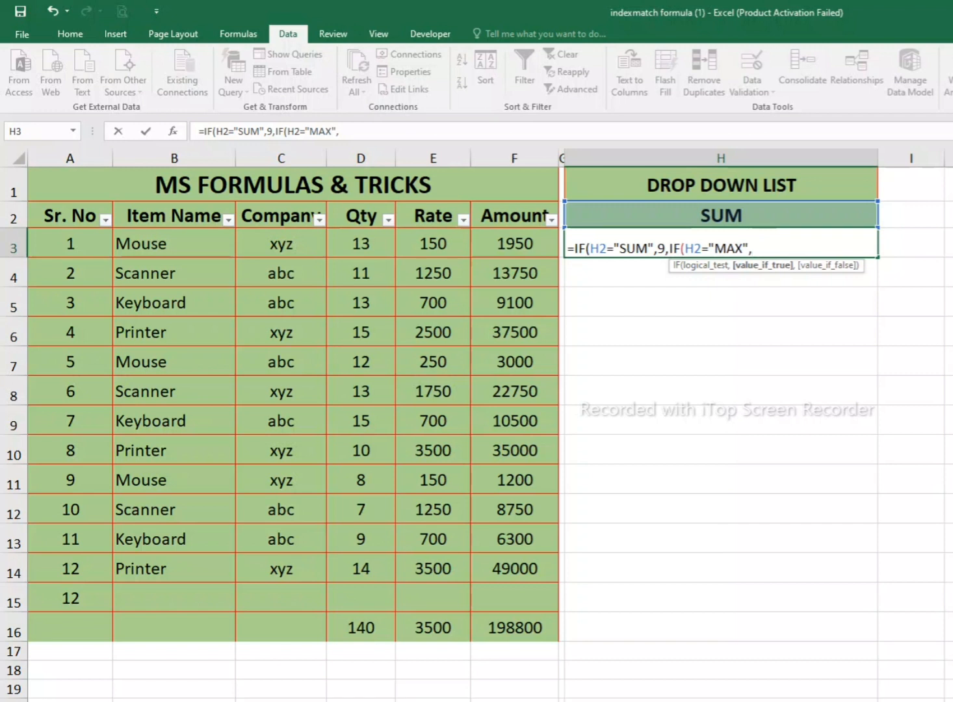
type("5,")
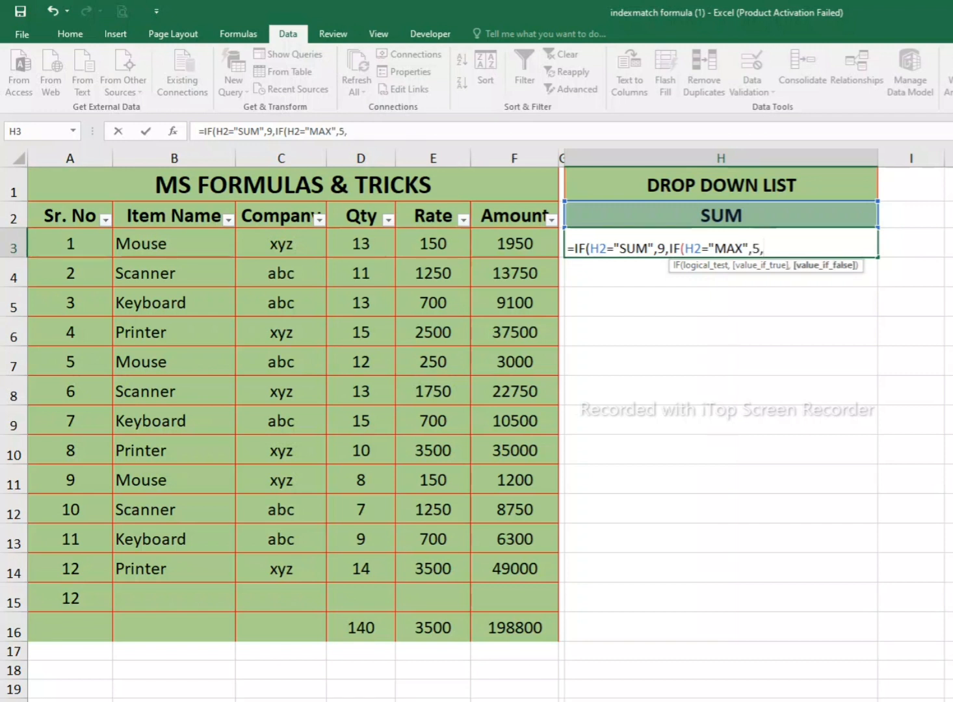
type("IF(")
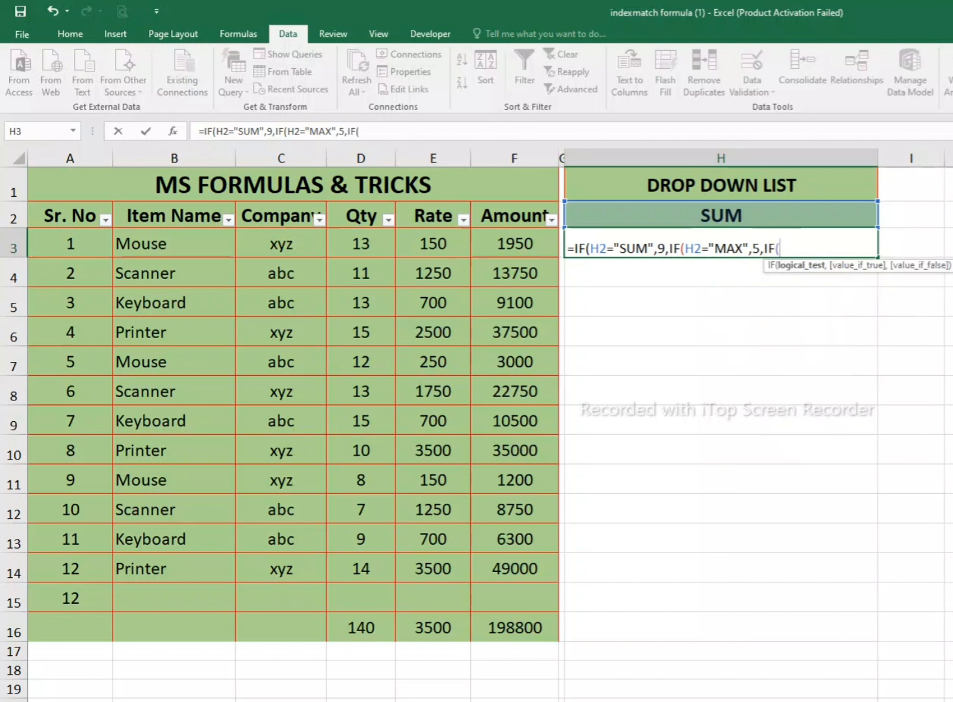
key("Up")
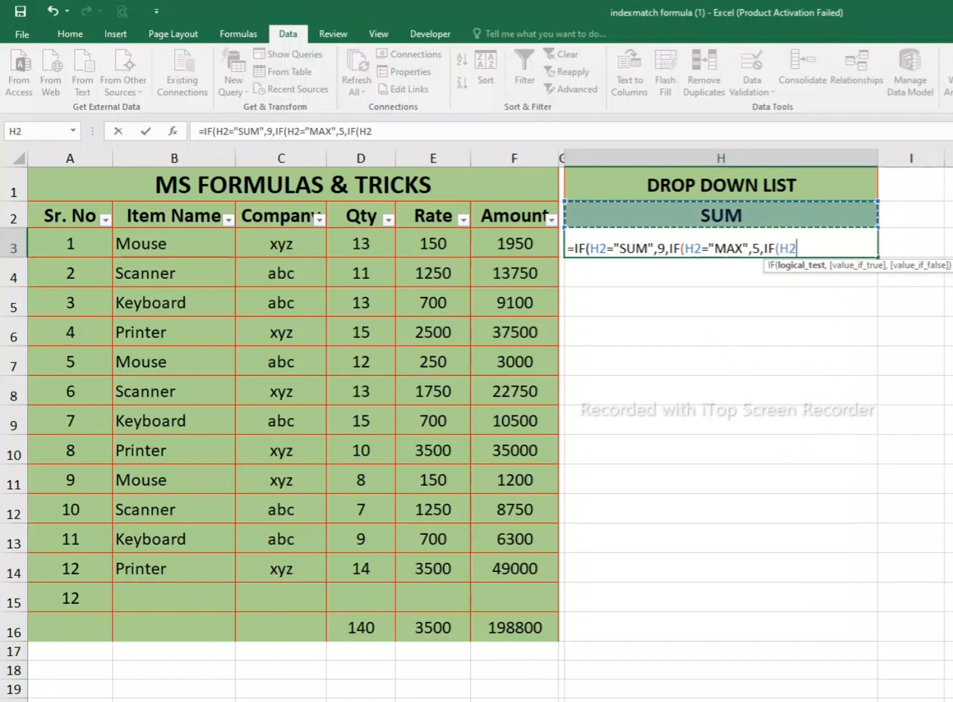
type("=\"")
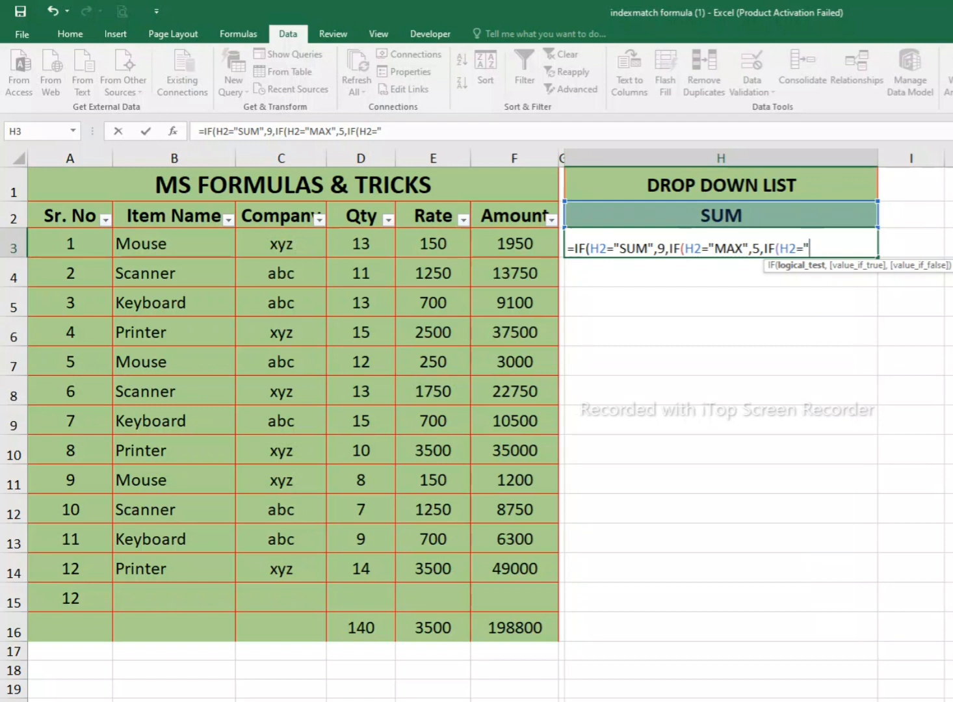
- Change the second condition's criterion to "MIN" and keep 5 as its function number
left_click(743, 249)
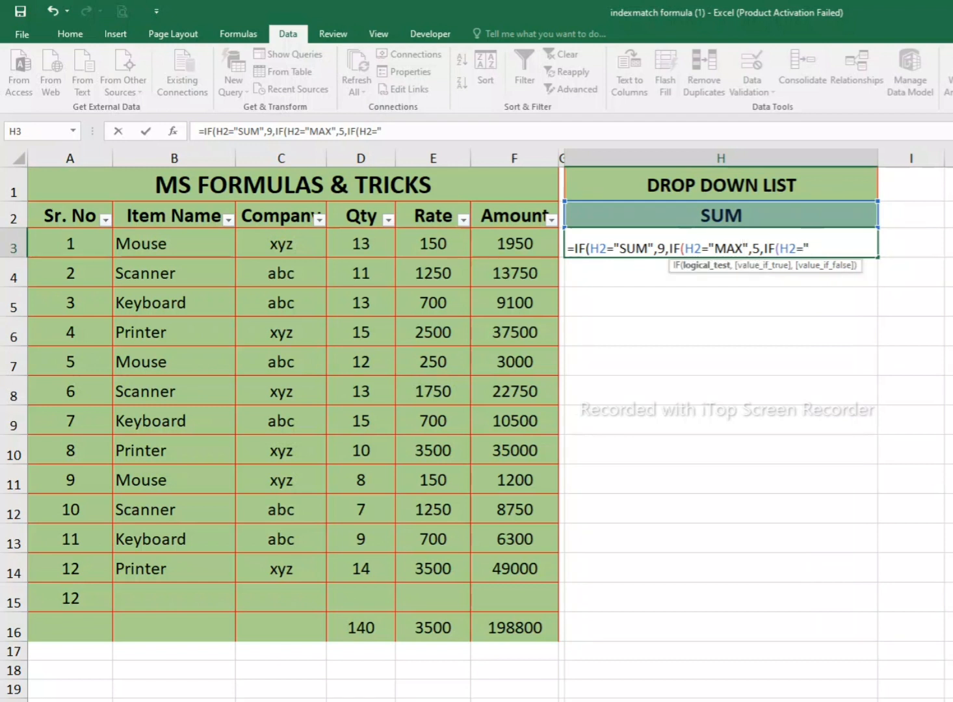
key("BackSpace")
key("BackSpace")
type("IN")
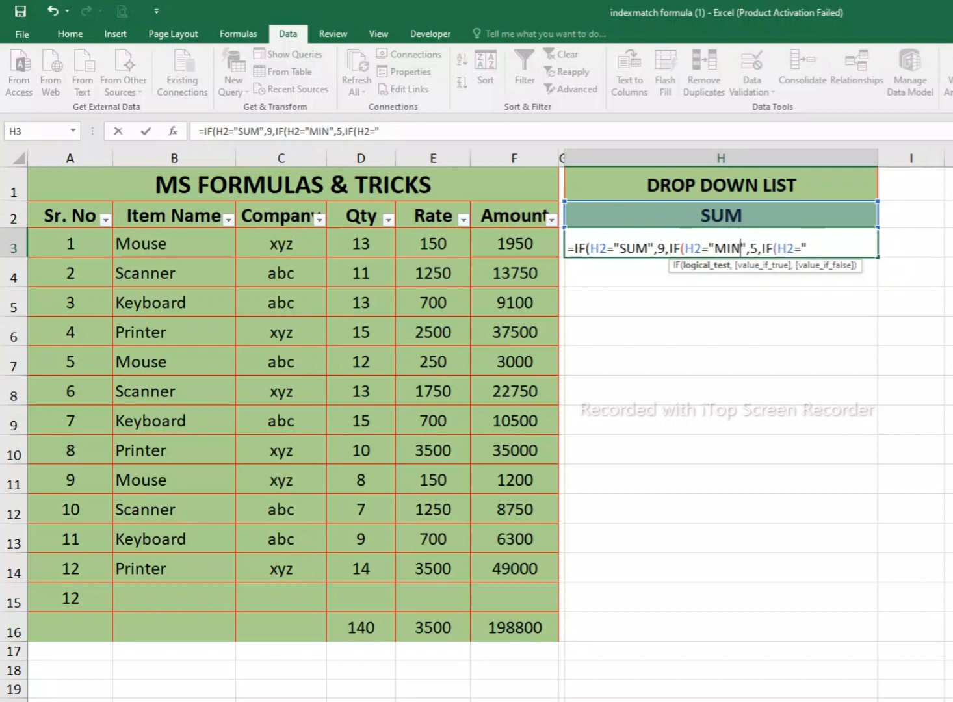
left_click(759, 249)
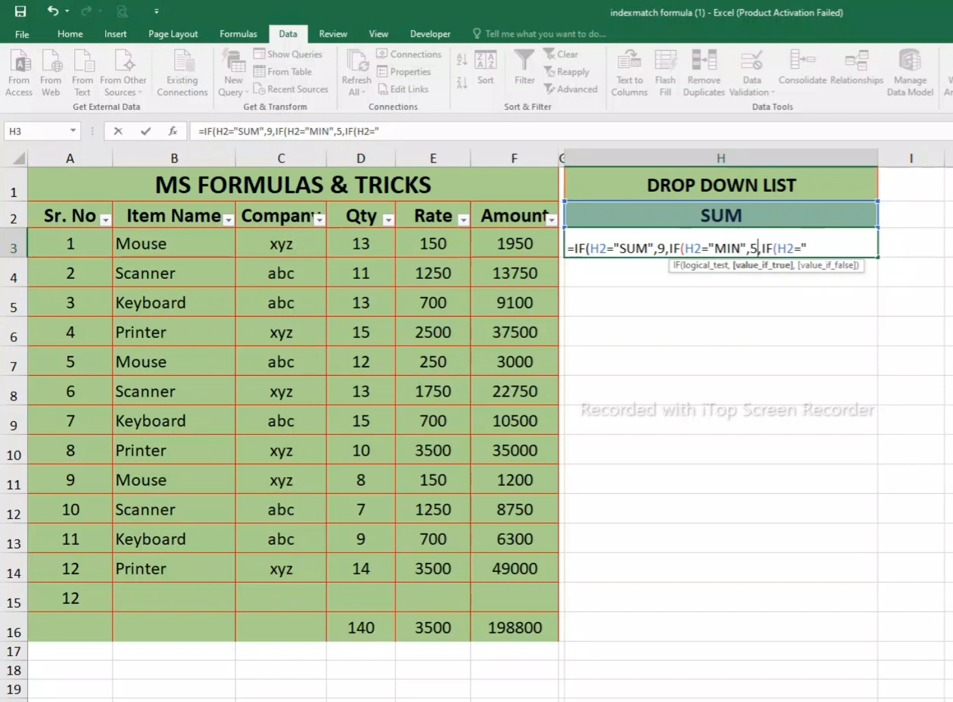
key("BackSpace")
type("4")
key("BackSpace")
type("5,IF(H2=\"")
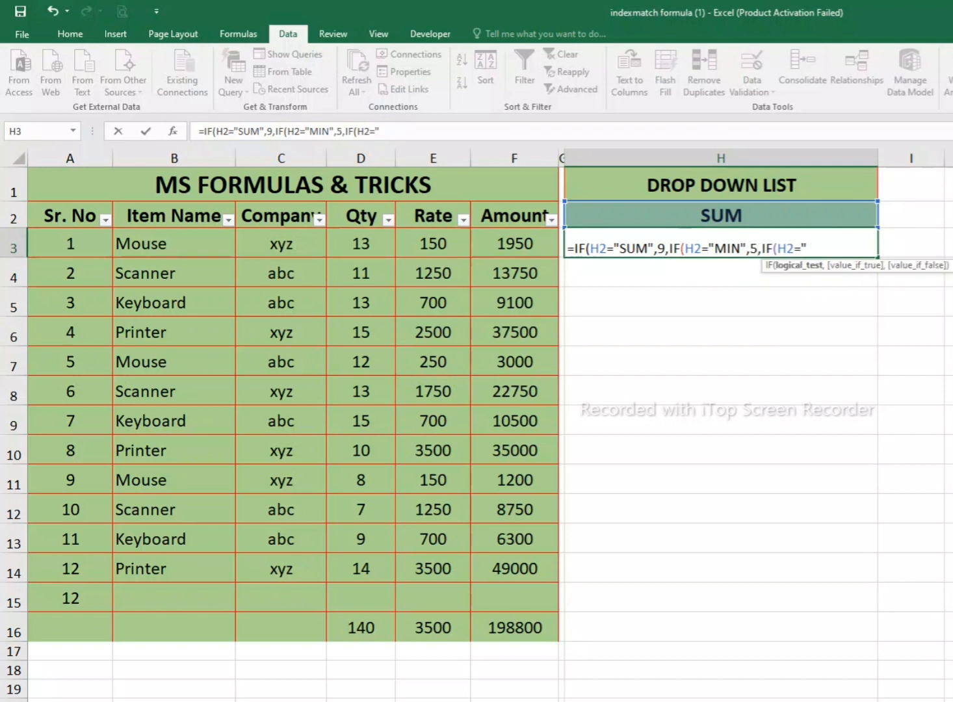
- Complete the third condition with "MAX",4 and the fallback value 1, closing all three IF functions
type("MAX\",")
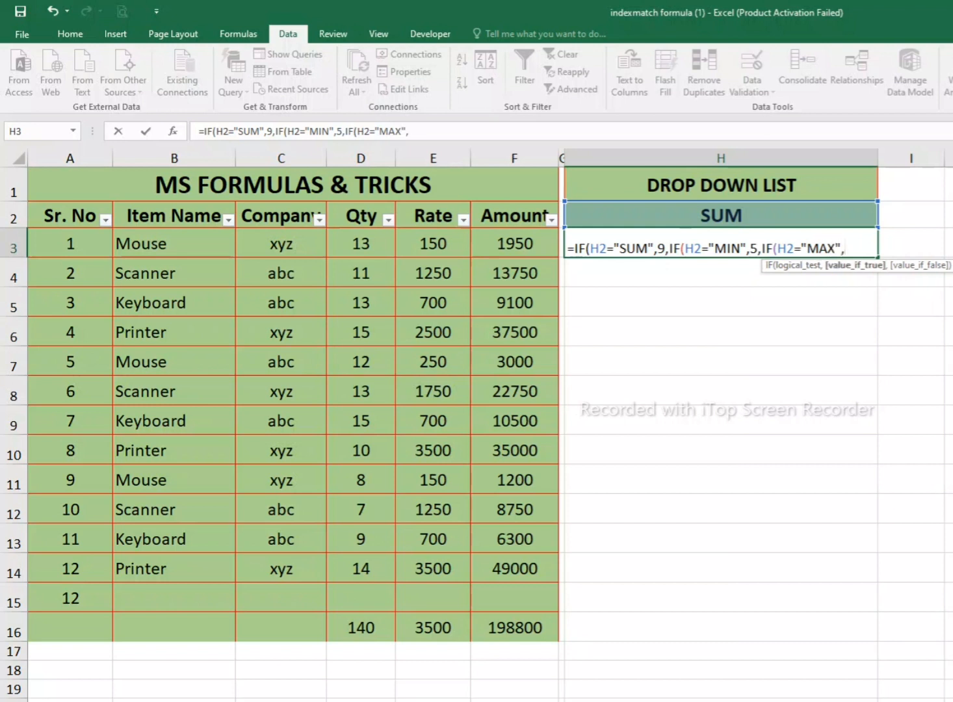
type("4")
type(",")
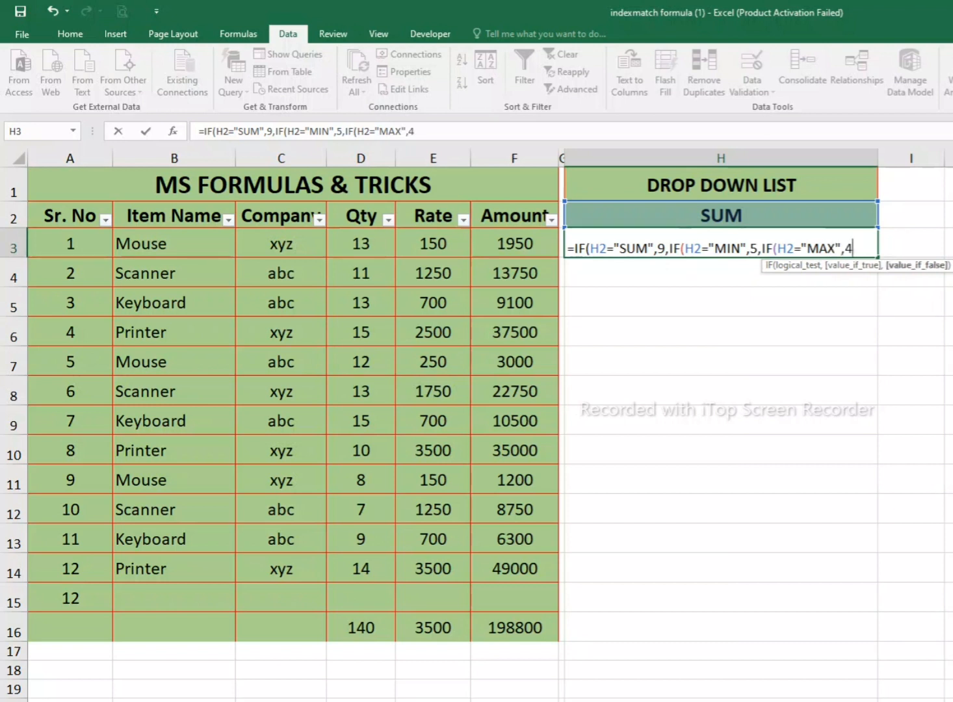
type("1)))")
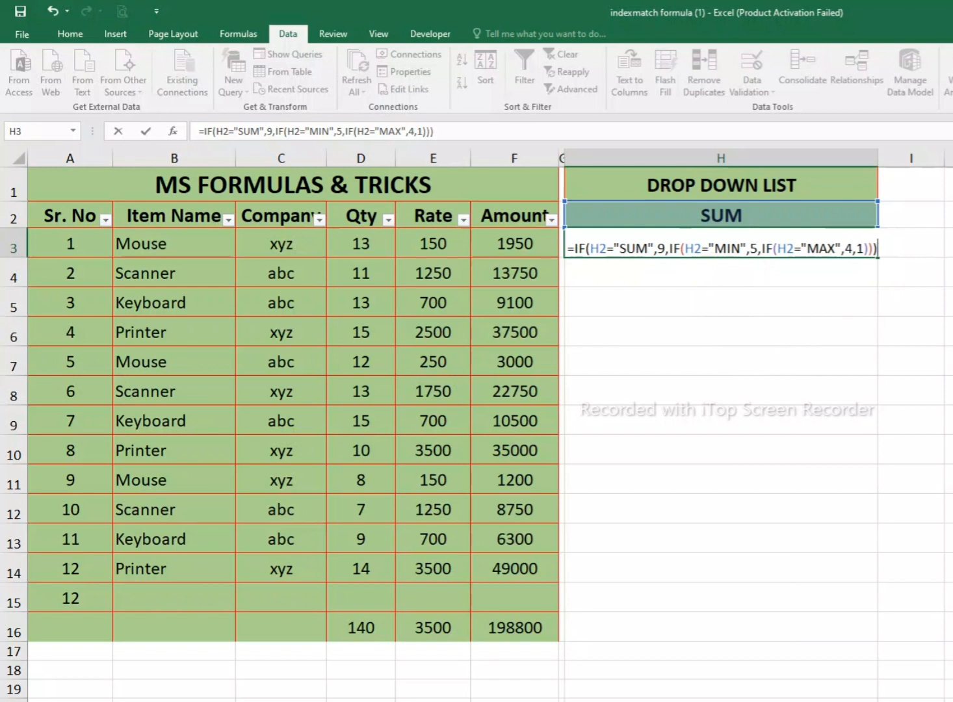
- Wrap the nested IF expression in a SUBTOTAL function so that it supplies the function number
left_click(575, 249)
type("SUBTOTA")
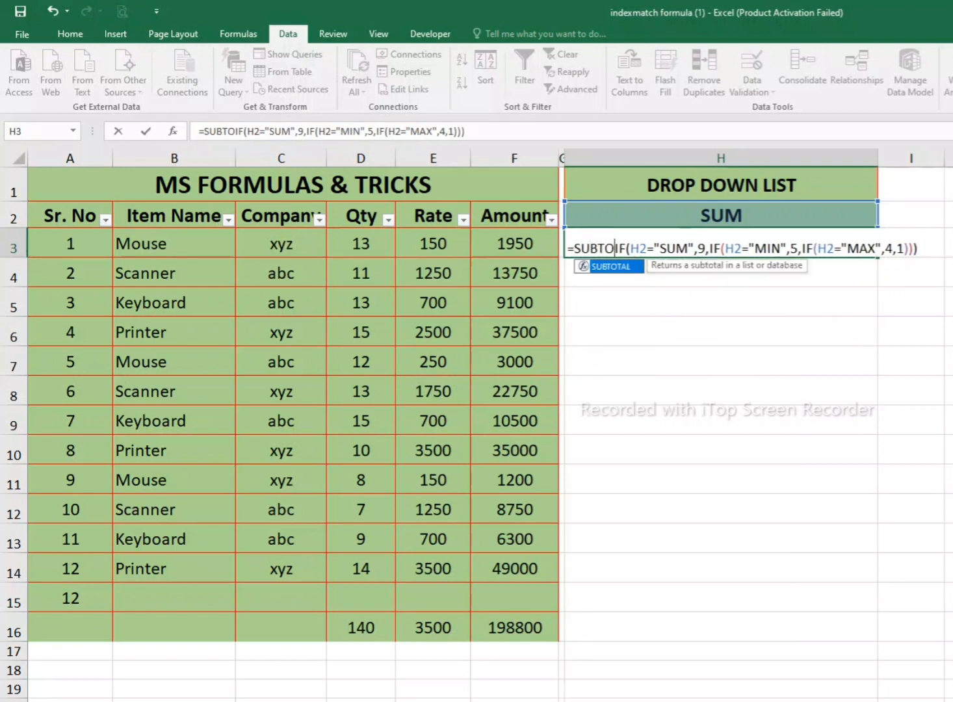
type("L(")
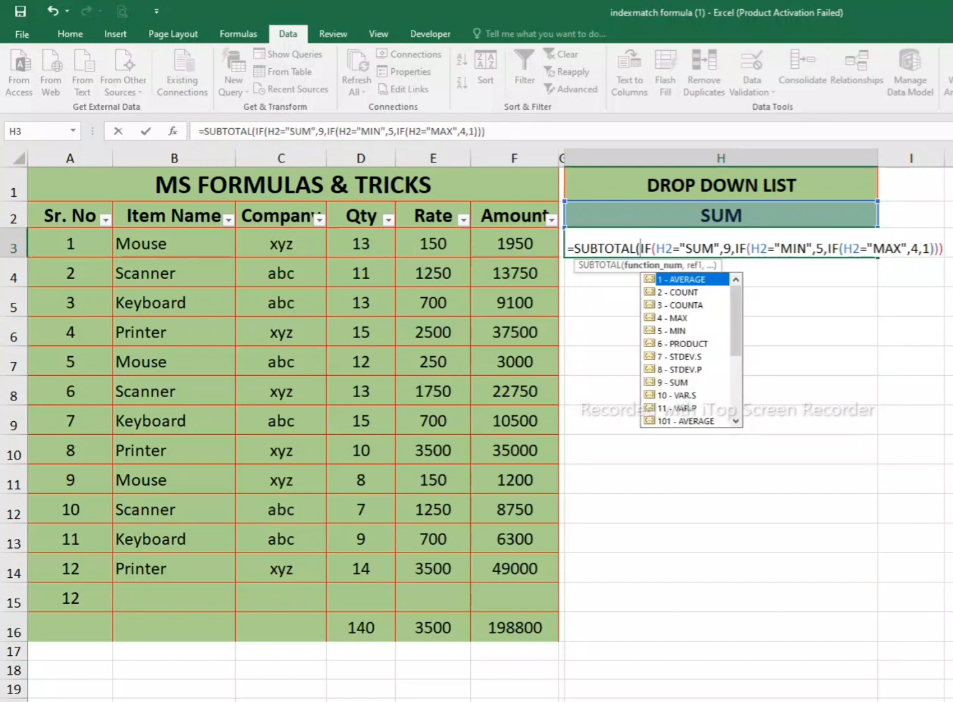
key("Right")
key("Left")
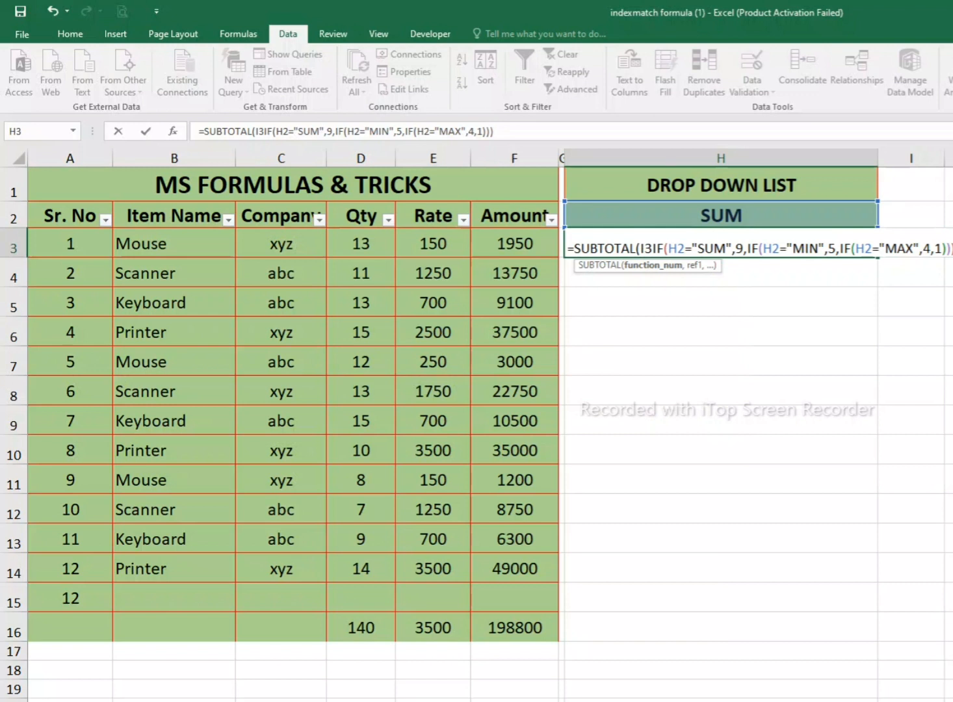
key("BackSpace")
key("BackSpace")
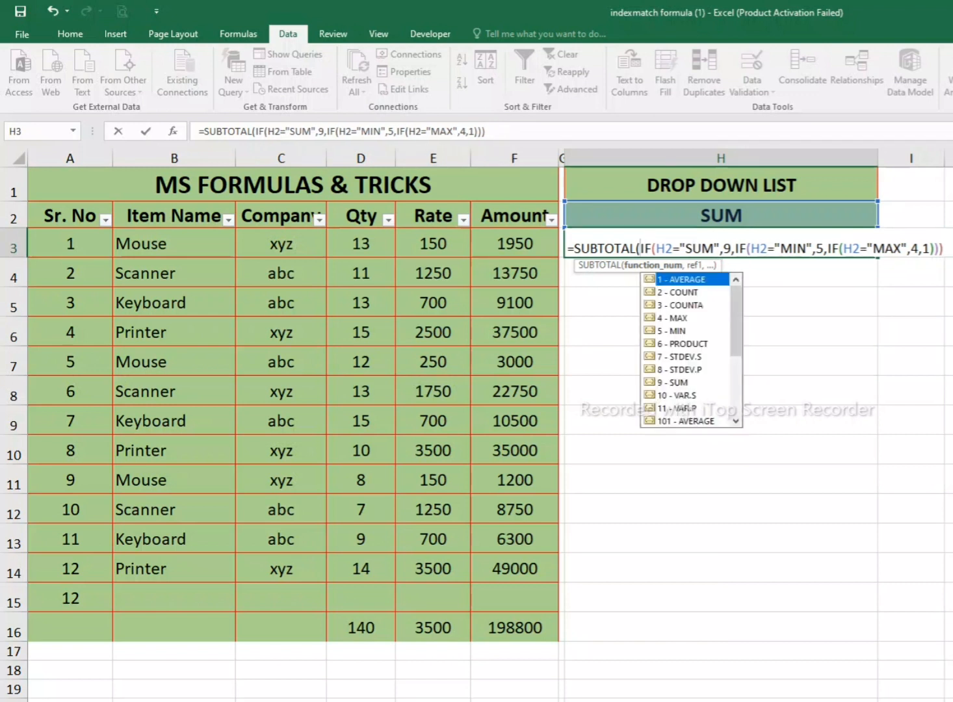
key("Escape")
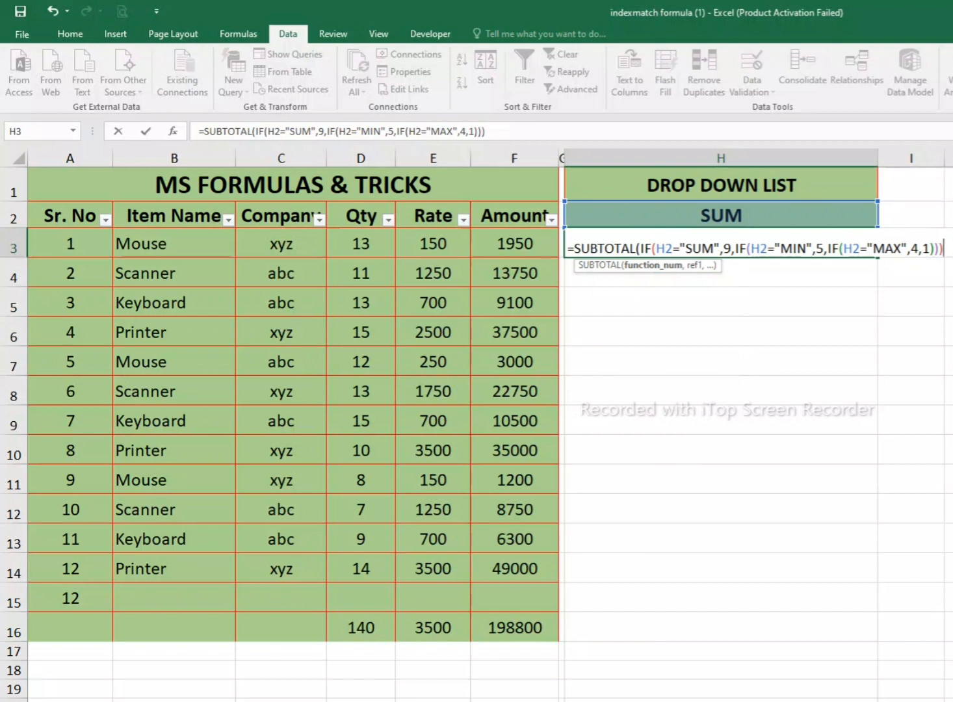
- Add the Amount range F3:F14 as SUBTOTAL's reference and enter the formula in H3
type(",")
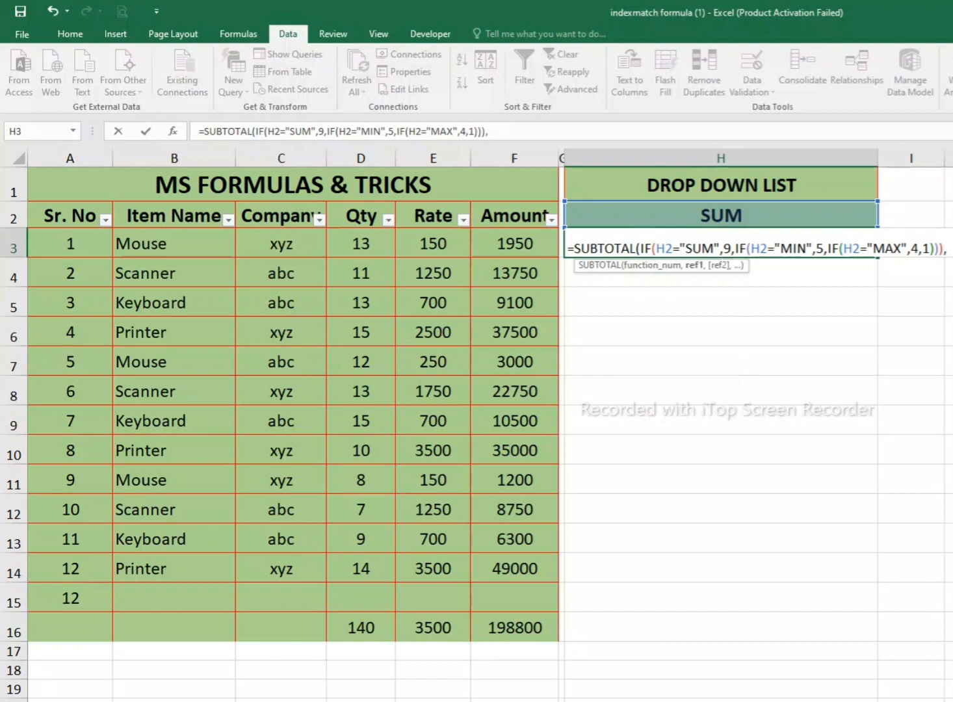
left_click_drag(514, 244, 514, 569)
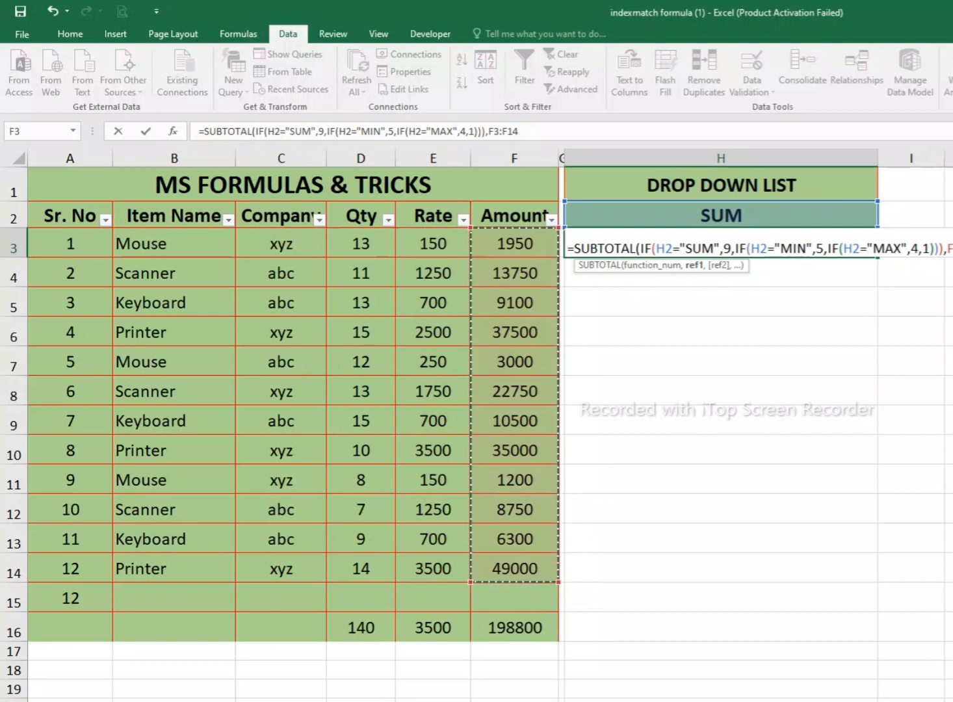
key("Return")
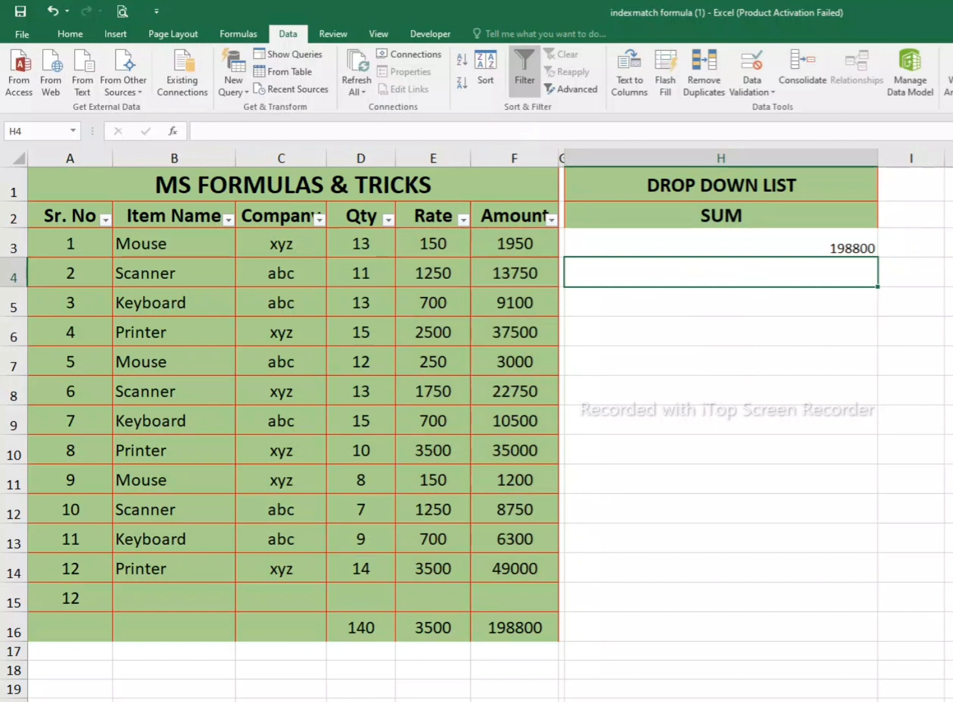
- Center the result in cell H3 horizontally
key("Up")
left_click(68, 33)
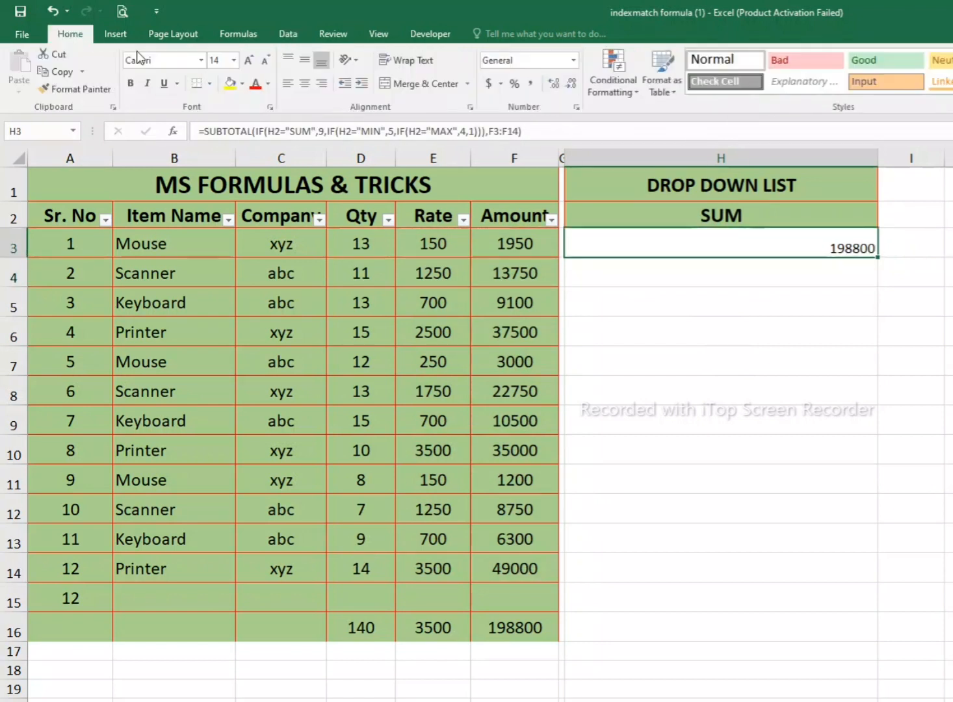
left_click(305, 84)
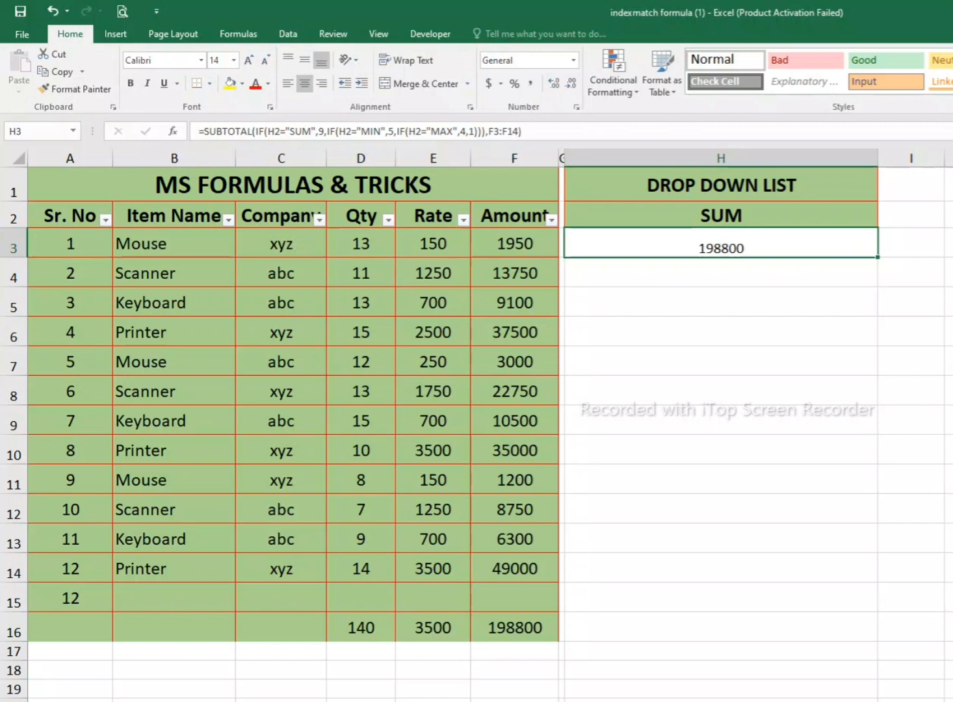
- Check the H3 result against the Amount total in F16, and switch the H2 drop-down to MIN
left_click(515, 628)
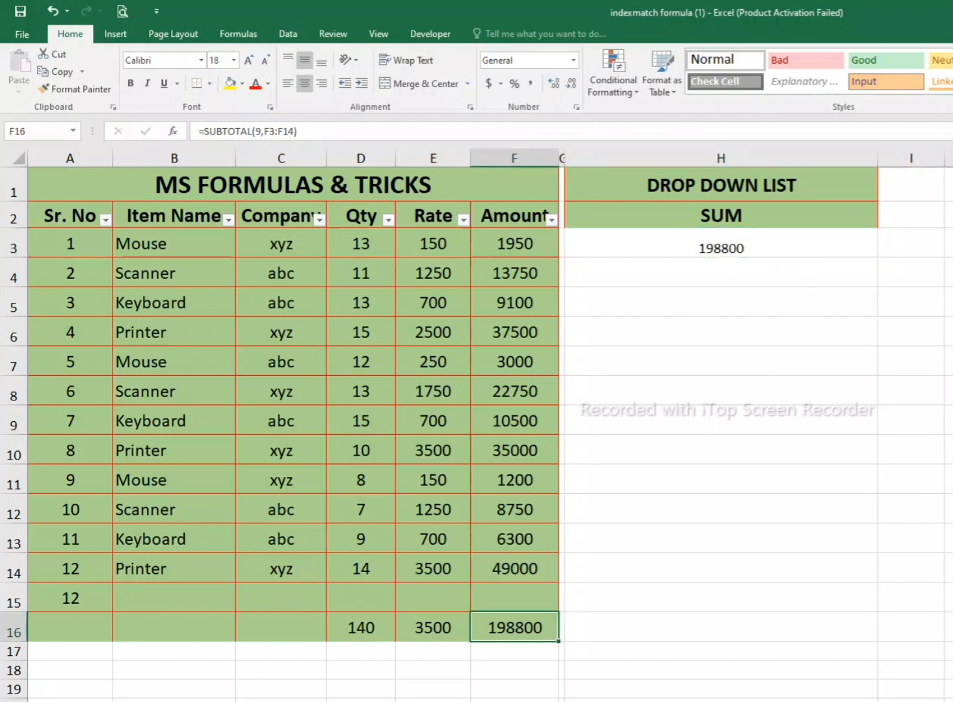
left_click(721, 244)
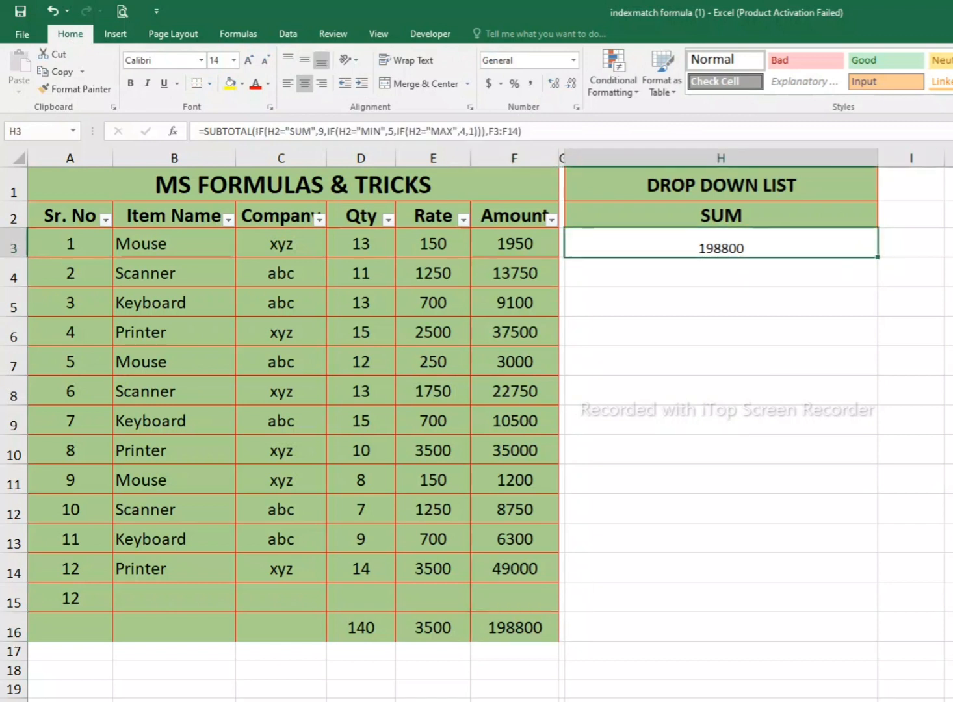
left_click(721, 216)
left_click(885, 219)
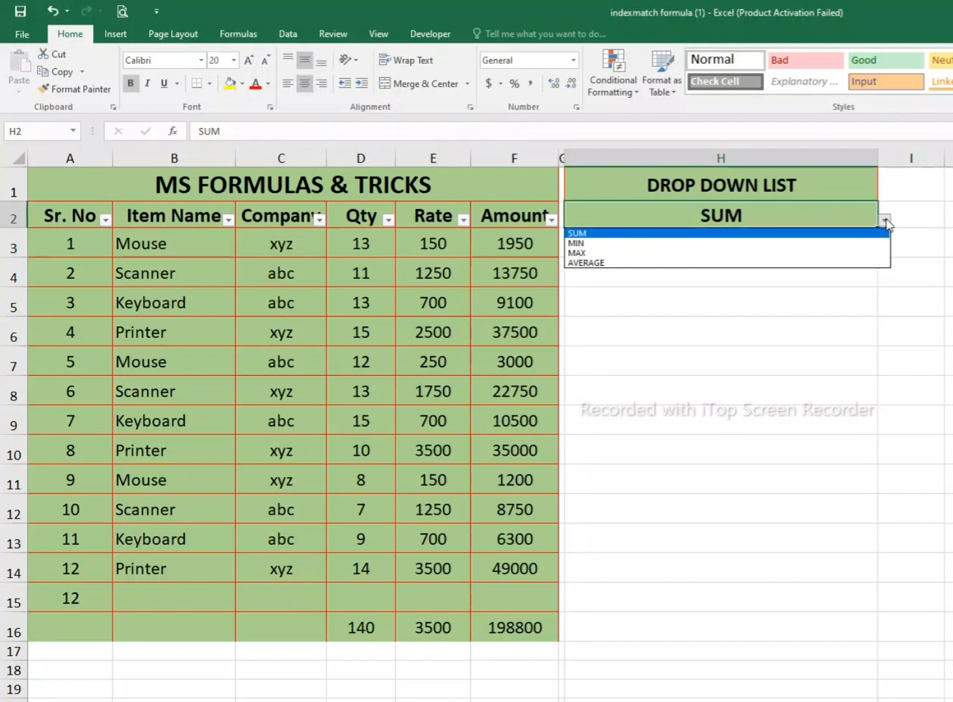
left_click(687, 244)
- Increase the font size of the result in cell H3 to 20
left_click(688, 250)
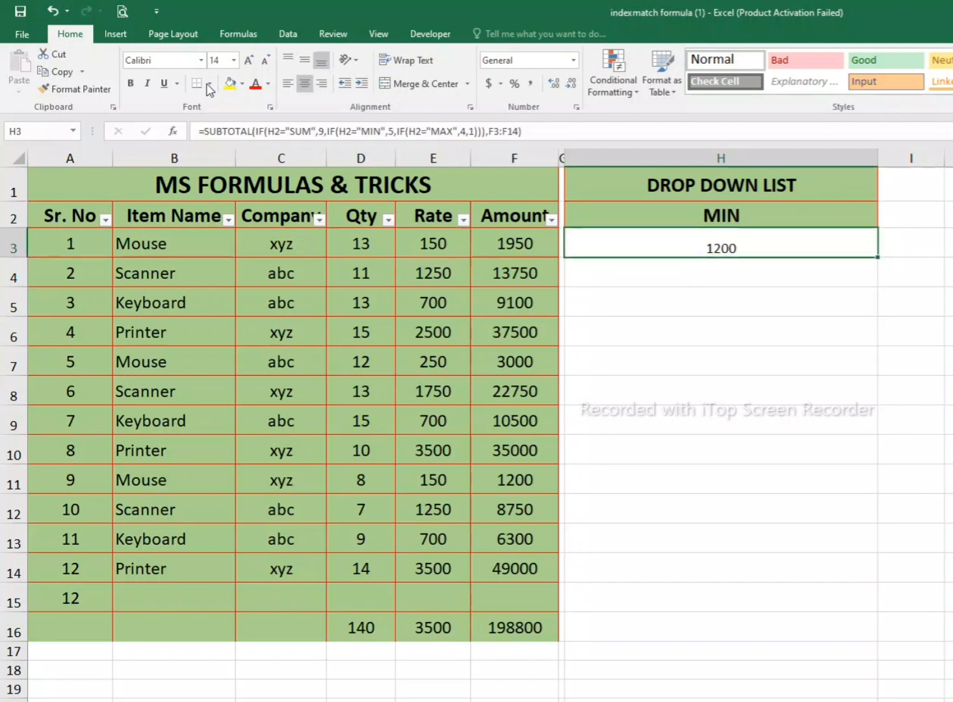
left_click(254, 60)
left_click(249, 60)
left_click(248, 61)
- Switch the H2 drop-down to MAX and compare the H3 result with the values in the Amount column
left_click(735, 217)
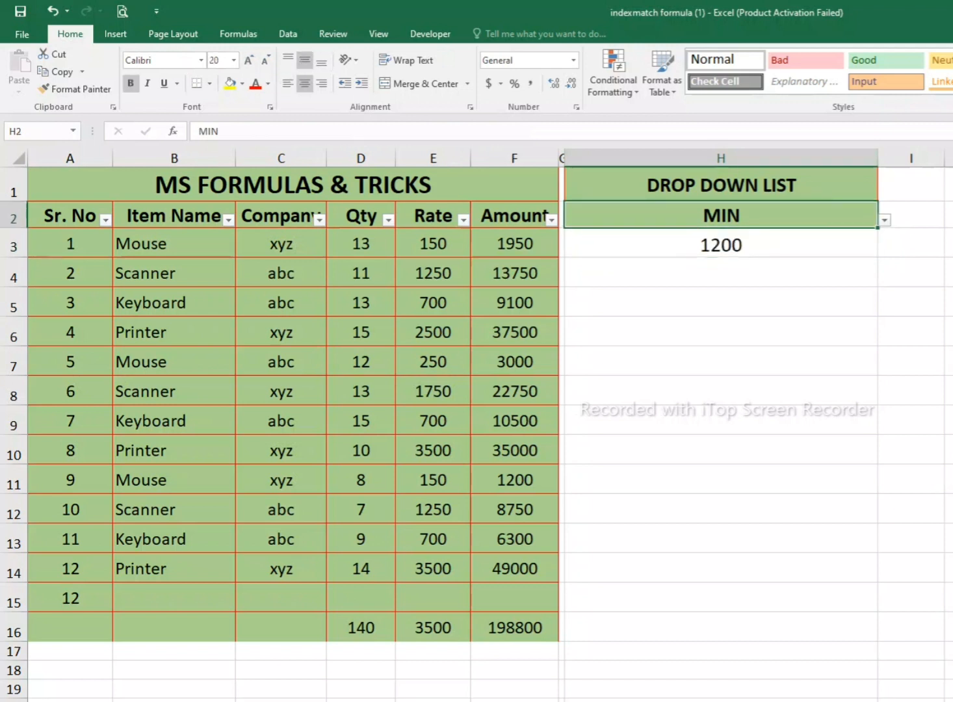
left_click(885, 222)
left_click(653, 251)
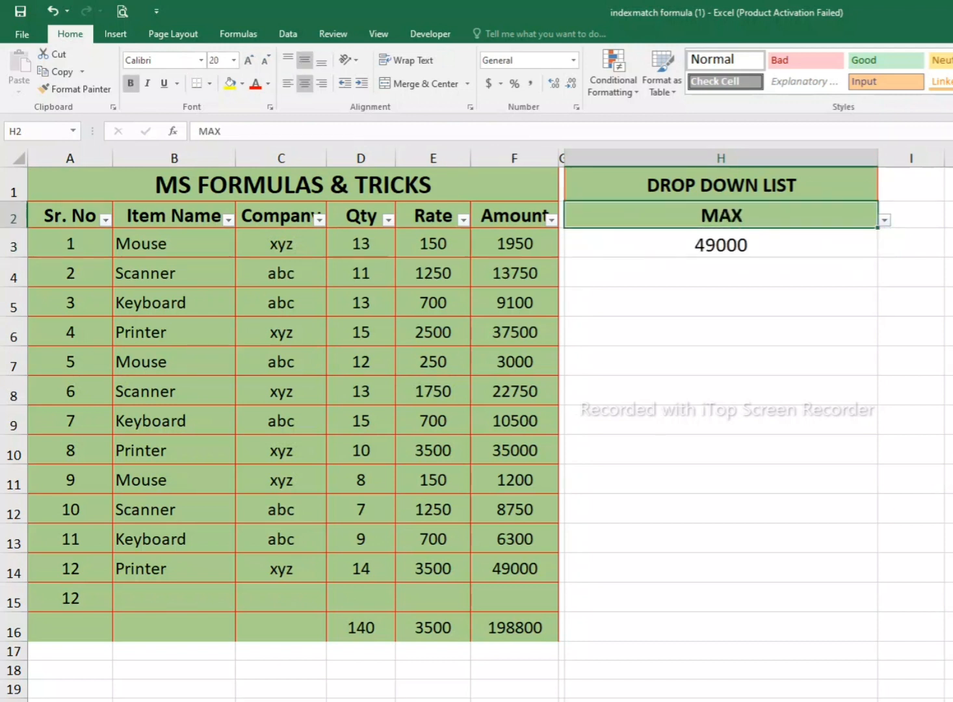
left_click(655, 250)
left_click(767, 217)
left_click(768, 245)
left_click_drag(515, 244, 515, 510)
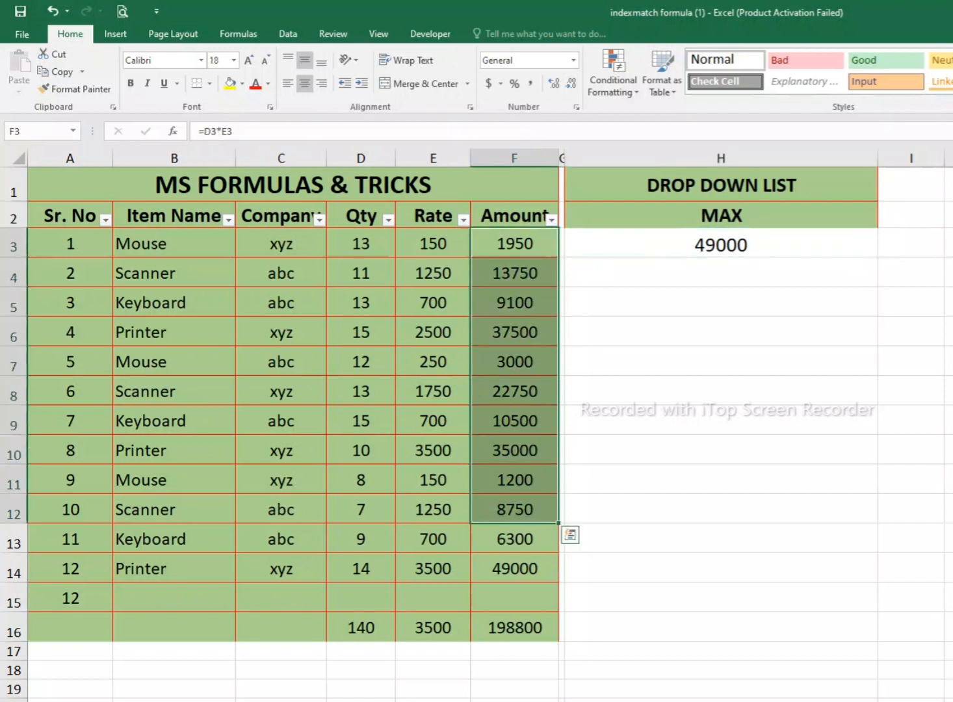
left_click(516, 569)
- Choose AVERAGE in the H2 drop-down and check the H3 result against the Amount range F3:F14
left_click(865, 216)
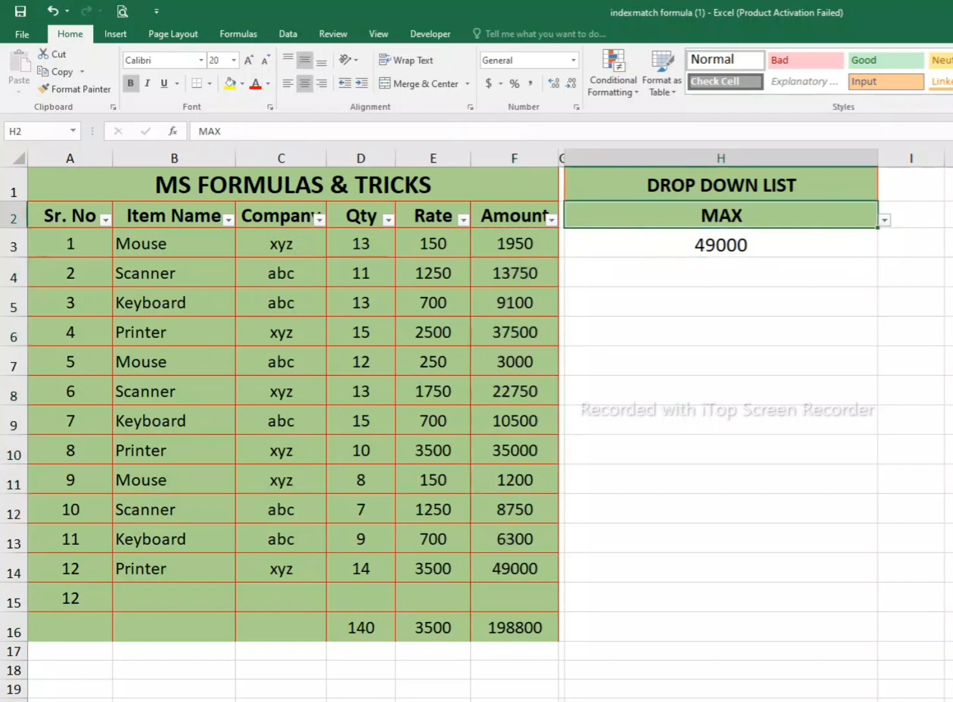
left_click(884, 220)
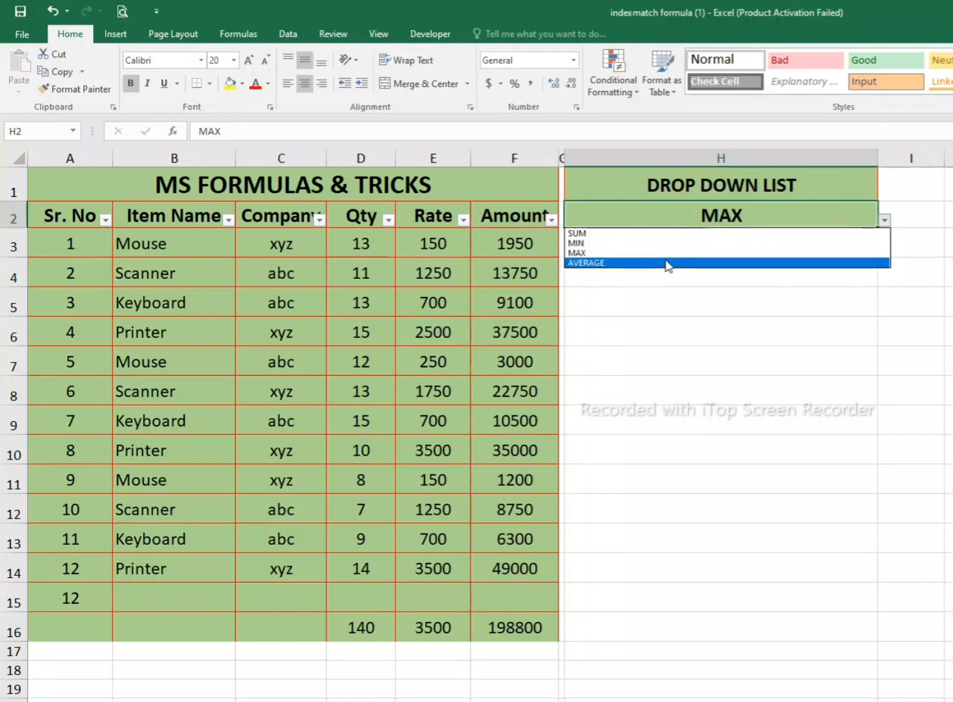
left_click(668, 264)
left_click(721, 246)
left_click_drag(515, 244, 516, 569)
left_click(516, 627)
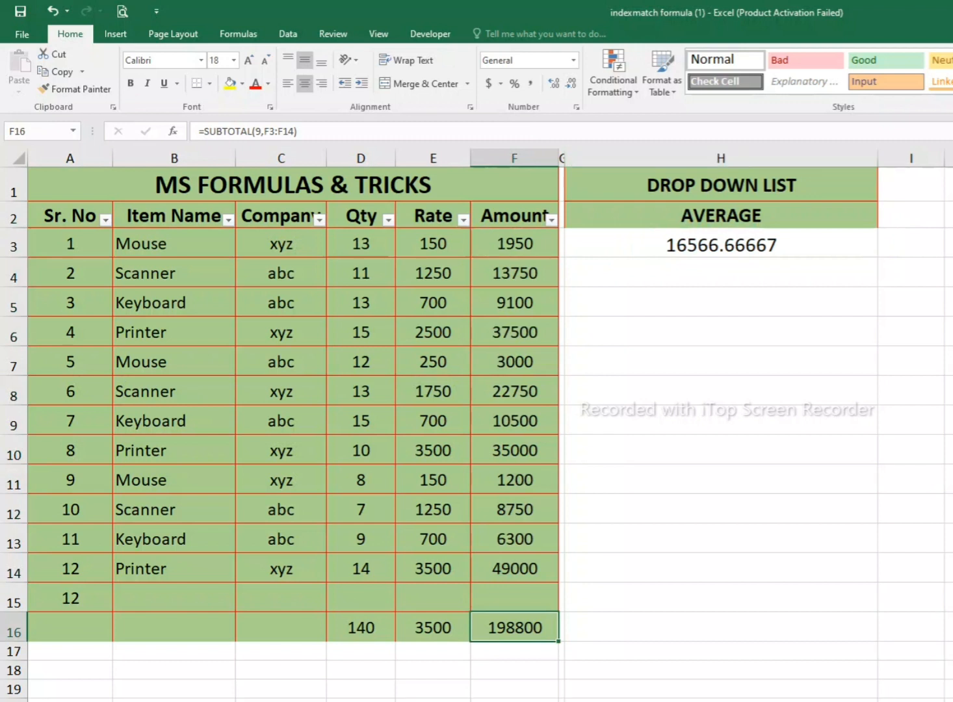
- Set the H2 drop-down back to SUM and compare the H3 result with the Amount total in F16
left_click(846, 215)
left_click(884, 221)
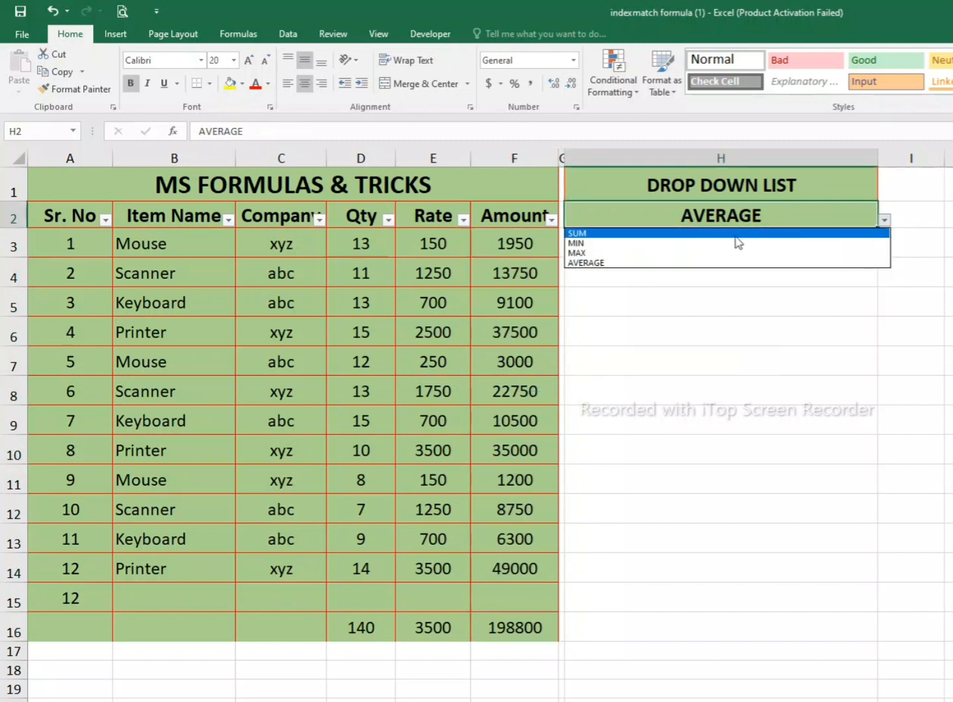
left_click(698, 233)
left_click(698, 245)
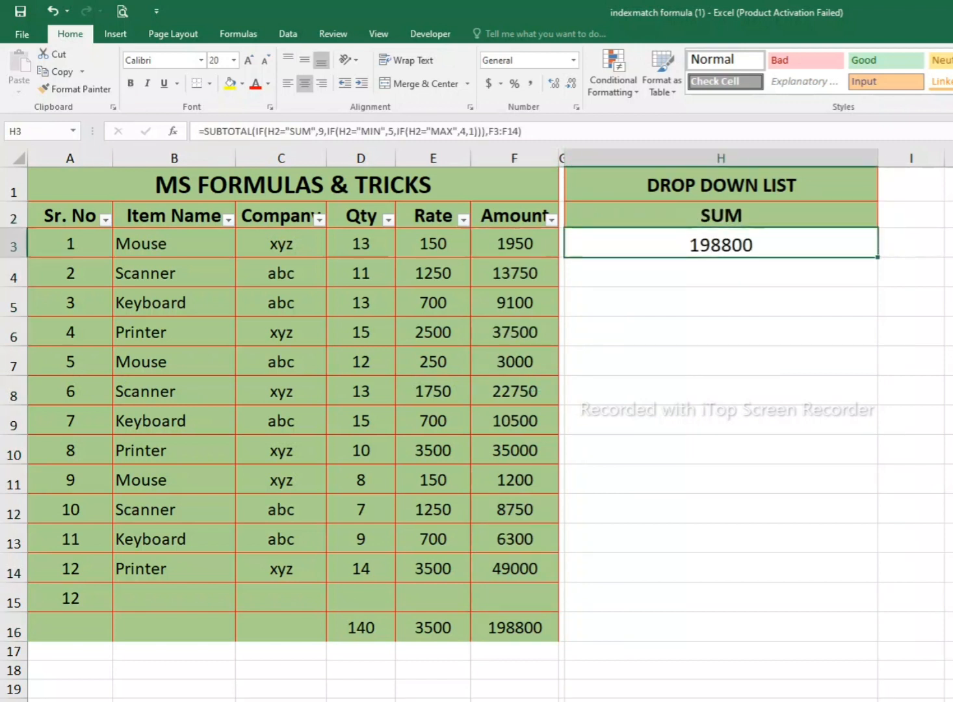
left_click(515, 628)
left_click(721, 215)
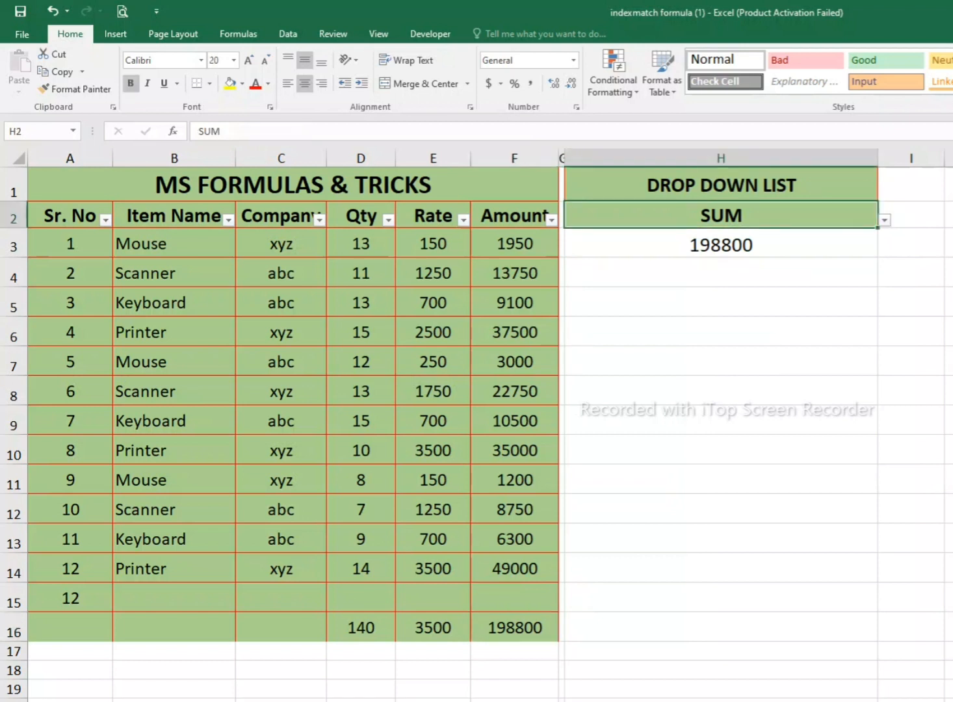
left_click(886, 220)
left_click(885, 220)
left_click(433, 274)
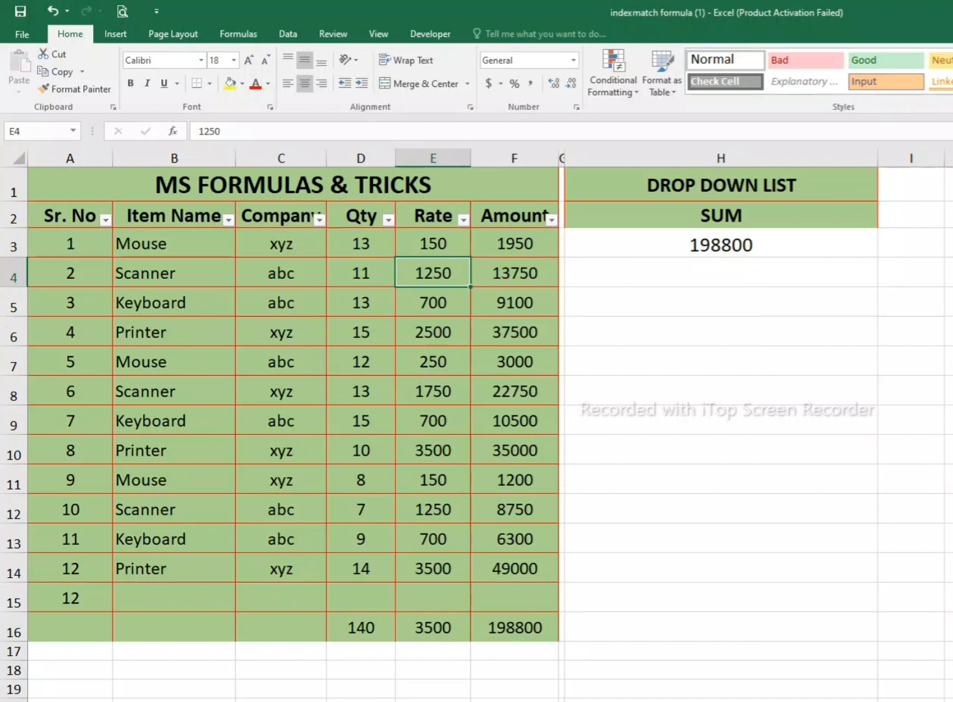
left_click(721, 273)
left_click(721, 245)
left_click(721, 331)
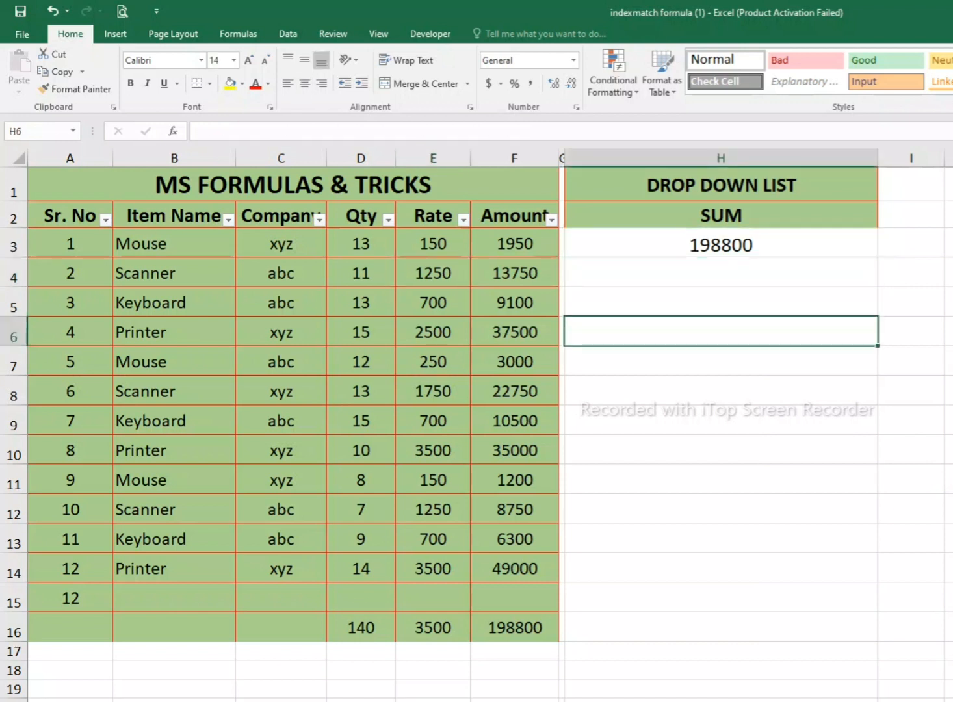
left_click(174, 216)
left_click(174, 303)
left_click(174, 392)
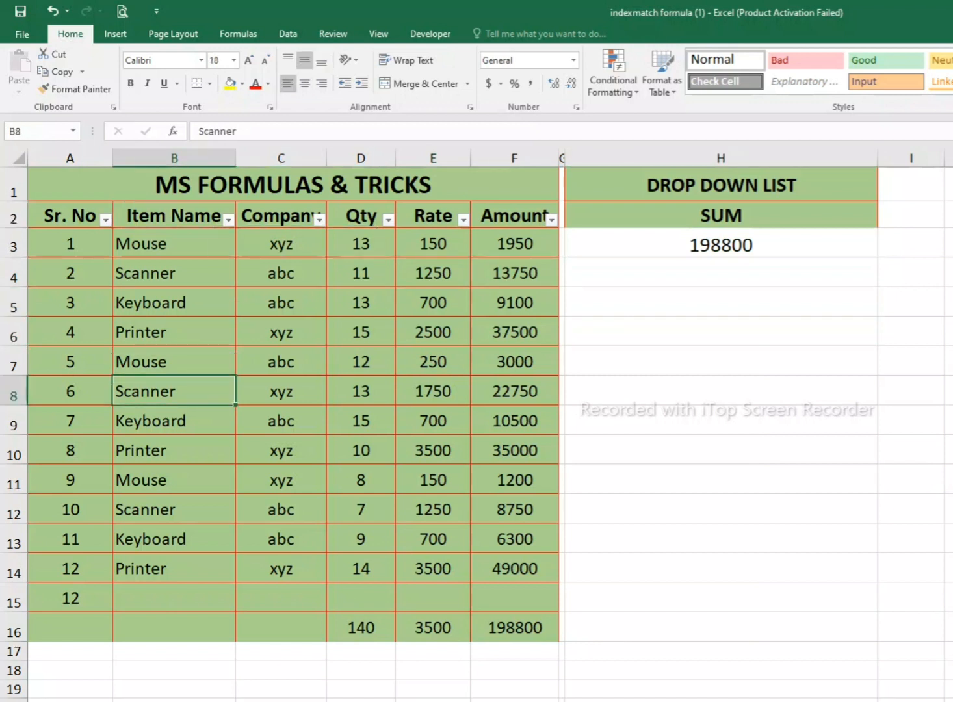
left_click(721, 392)
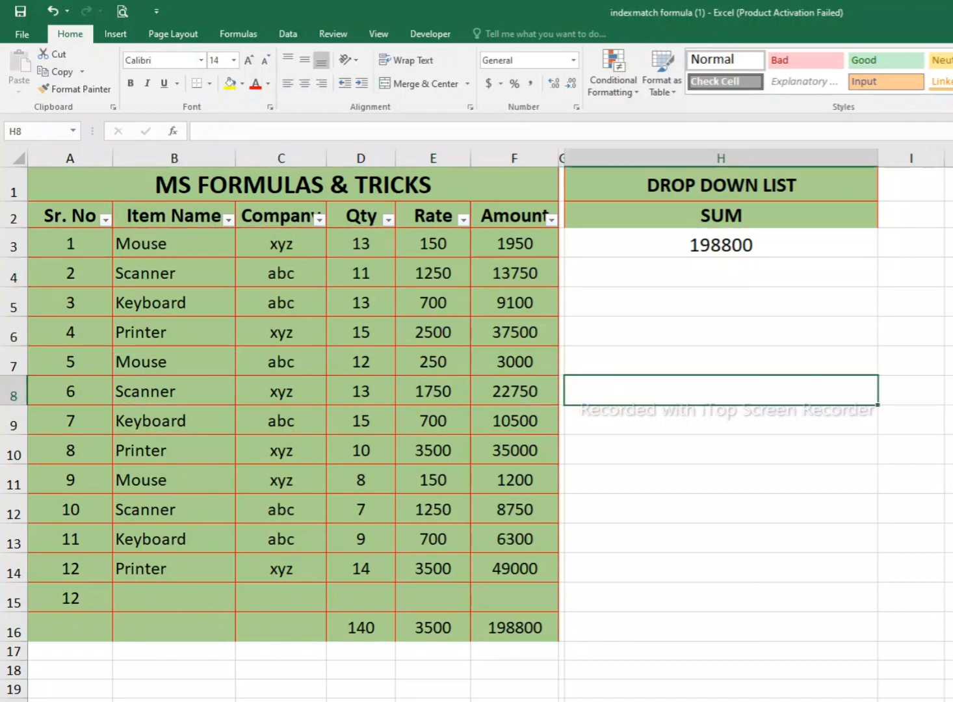